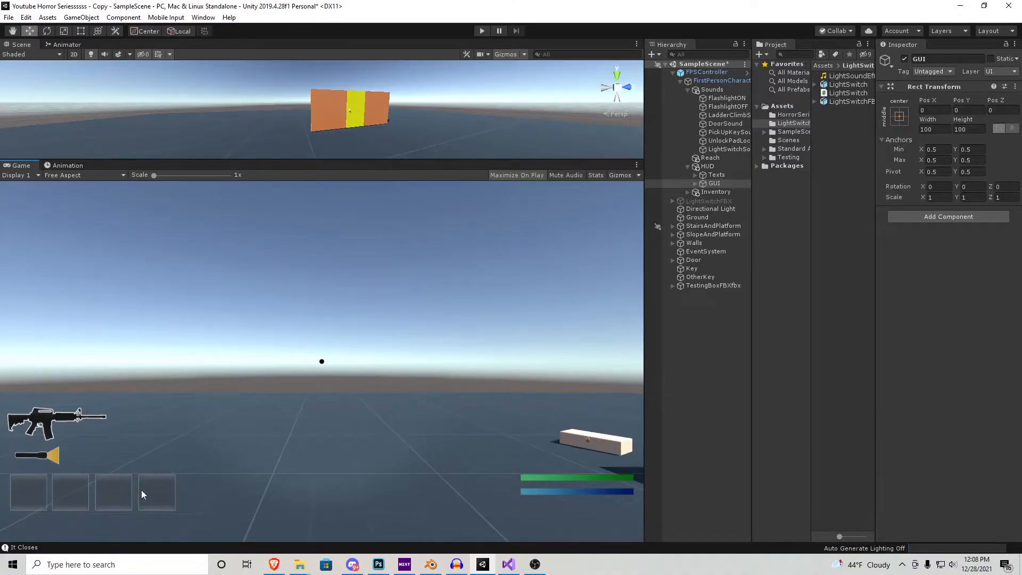
# Enter play mode, walk to a floor key and pick it up with E.
pyautogui.click(481, 31)
pyautogui.hotkey('shift', 'space')
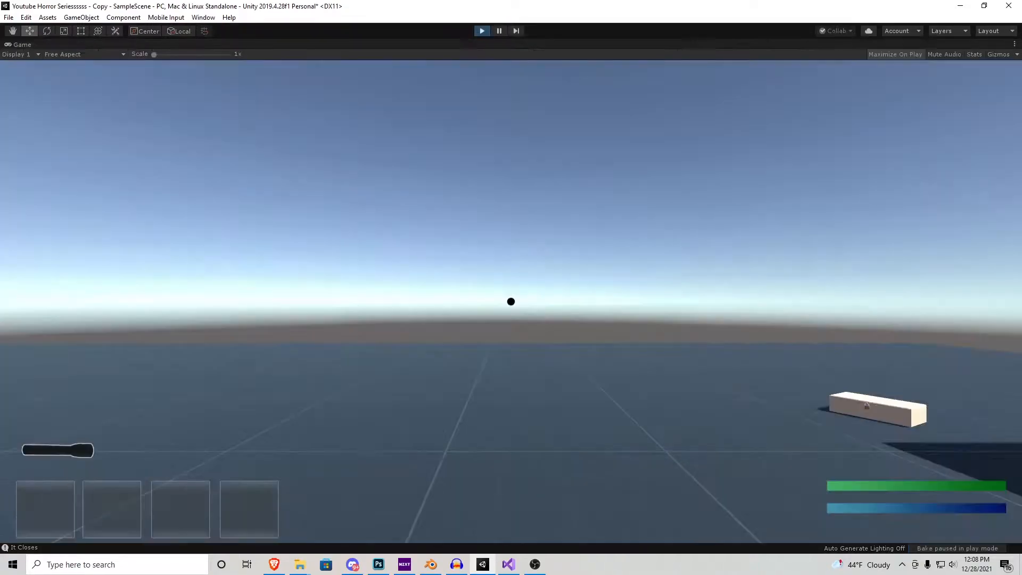
pyautogui.press('w')
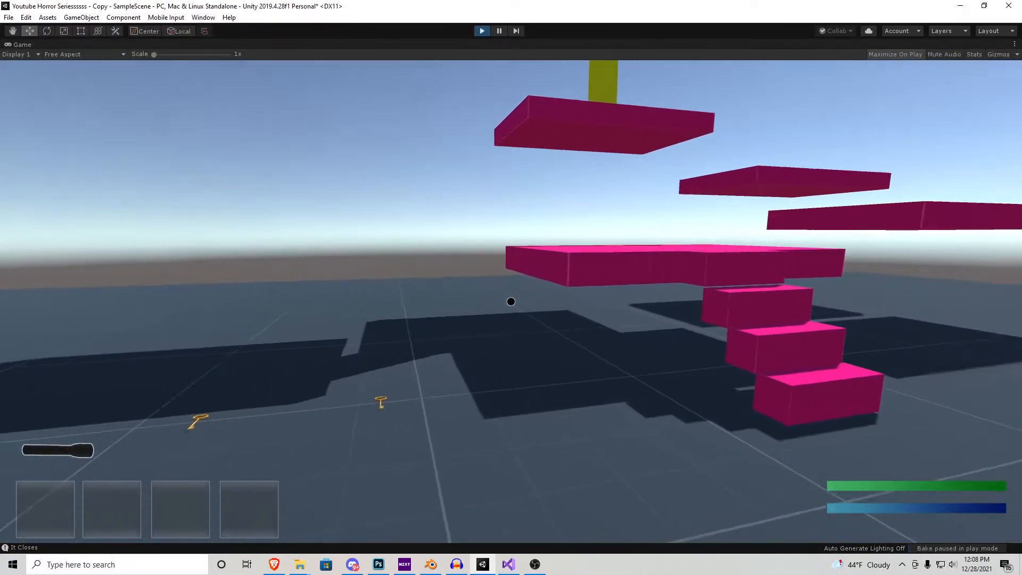
pyautogui.press('w')
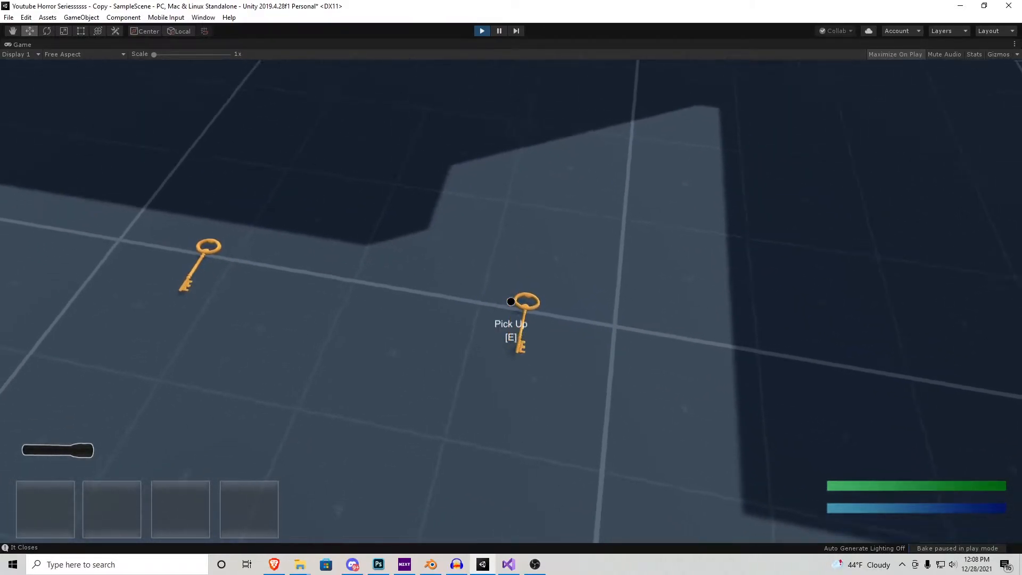
pyautogui.press('e')
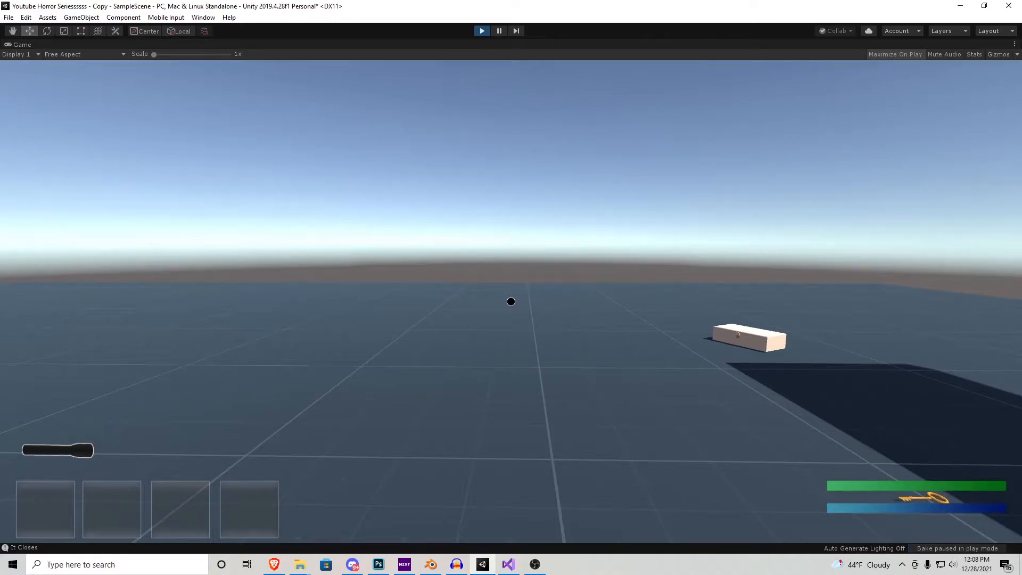
# Toggle the flashlight on and off, then cycle rifle, pistol, knife and unequip.
pyautogui.press('f')
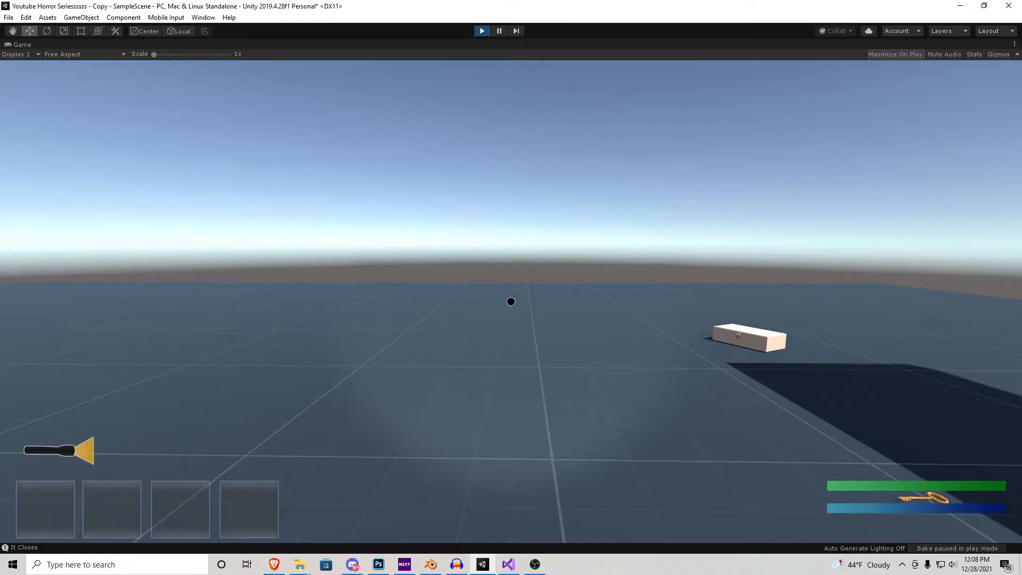
pyautogui.press('f')
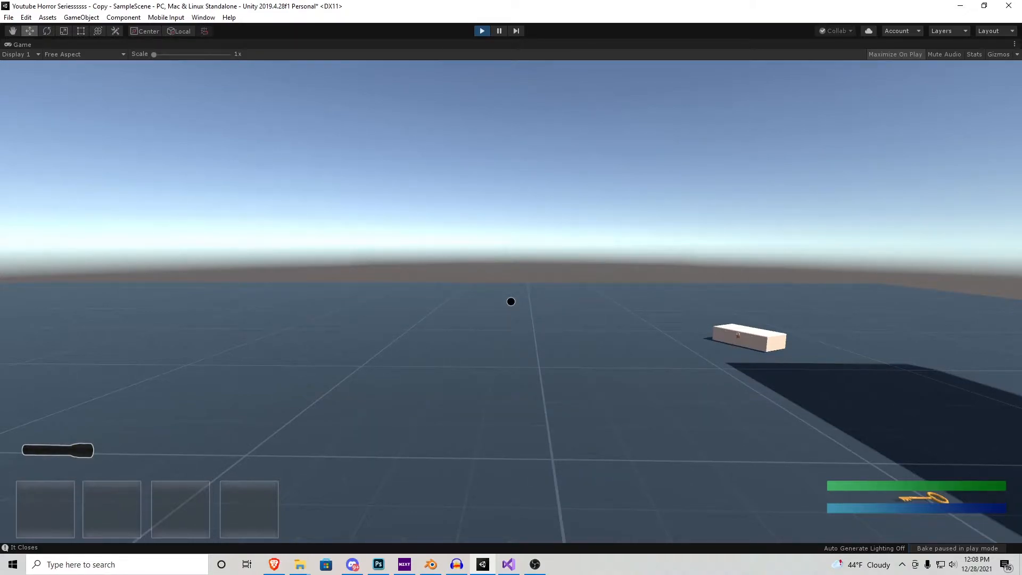
pyautogui.press('1')
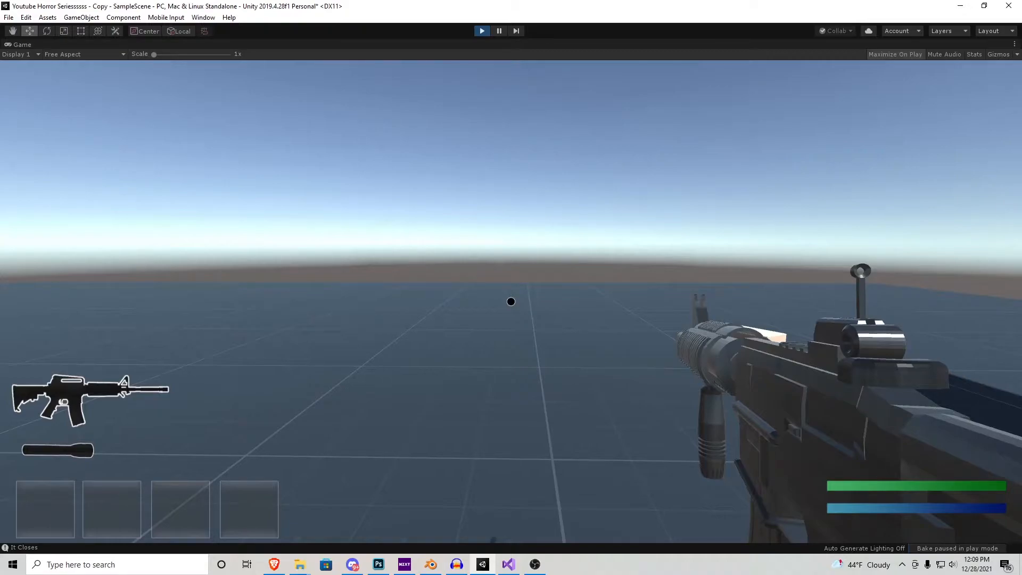
pyautogui.press('2')
pyautogui.press('3')
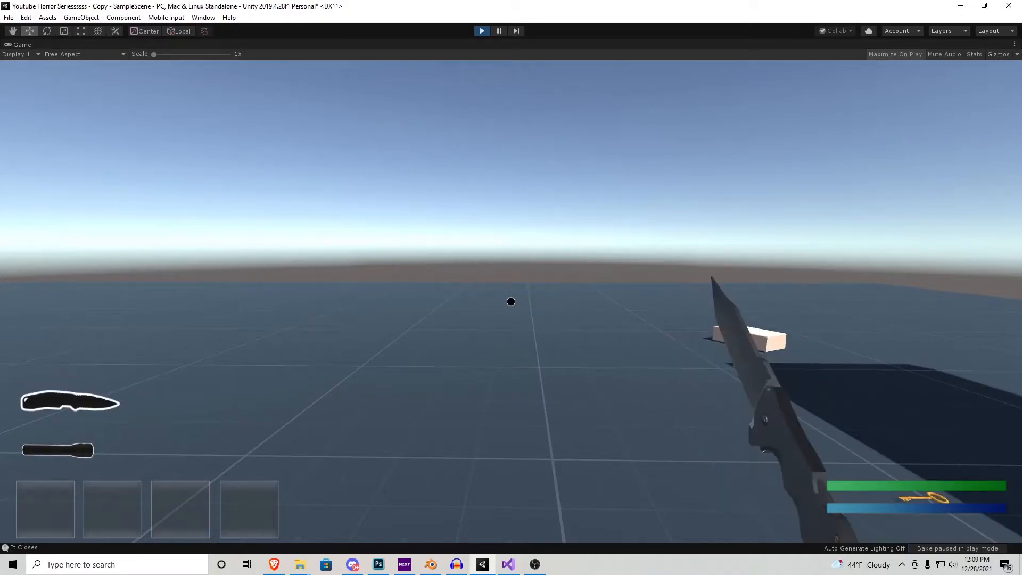
pyautogui.press('4')
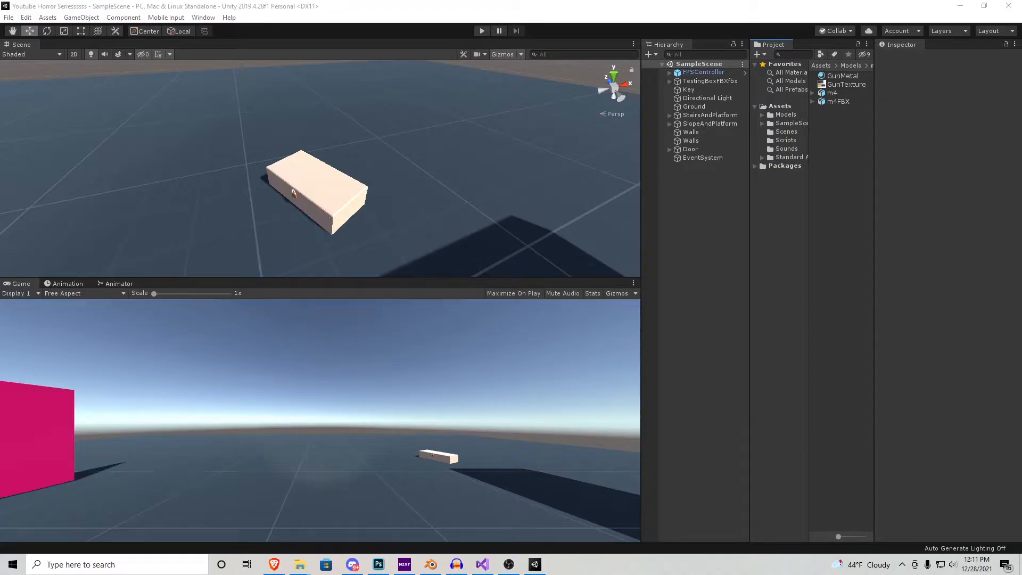
# Import the HUD texture folder into Assets and select all 13 textures.
pyautogui.moveTo(908, 207); pyautogui.dragTo(785, 112)
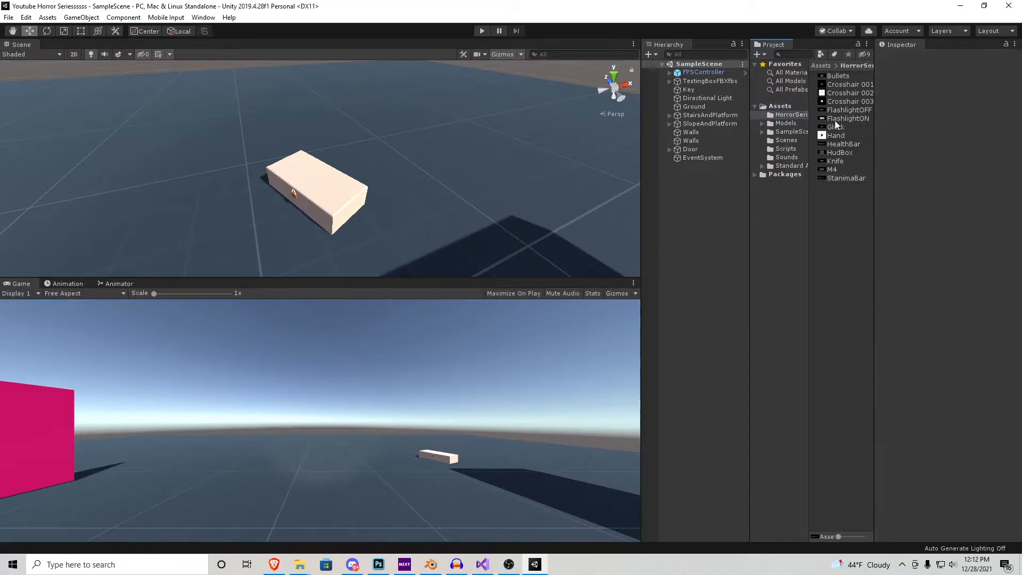
pyautogui.click(838, 76)
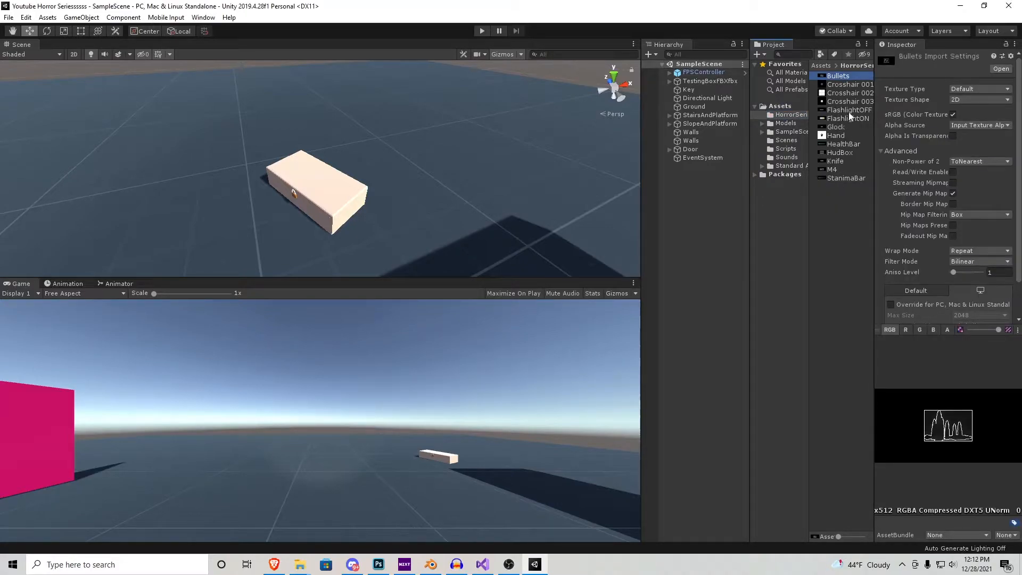
pyautogui.keyDown('shift'); pyautogui.click(841, 176); pyautogui.keyUp('shift')
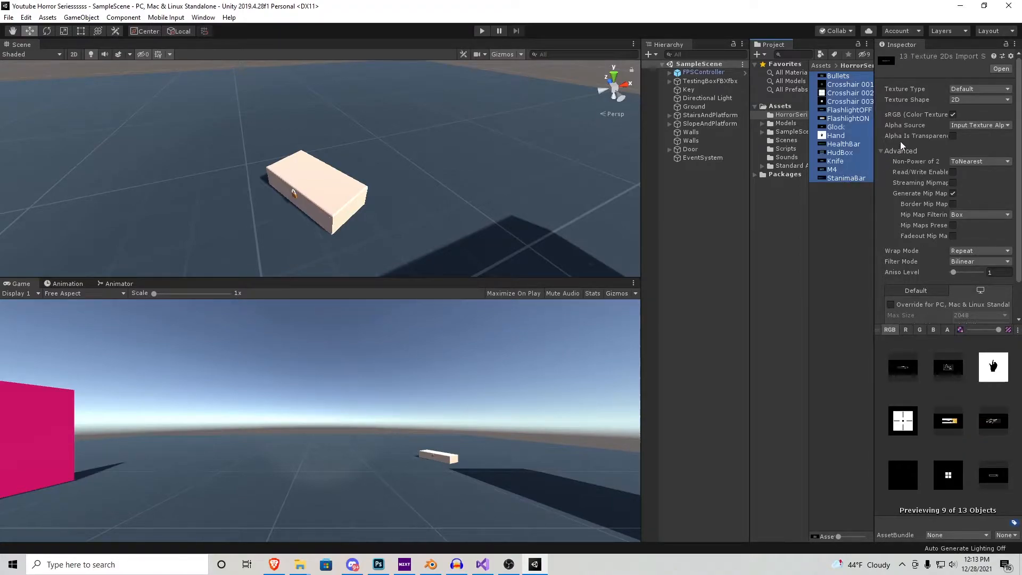
# Enable Alpha Is Transparency and Standalone override with Aniso Level 5, then apply.
pyautogui.click(952, 136)
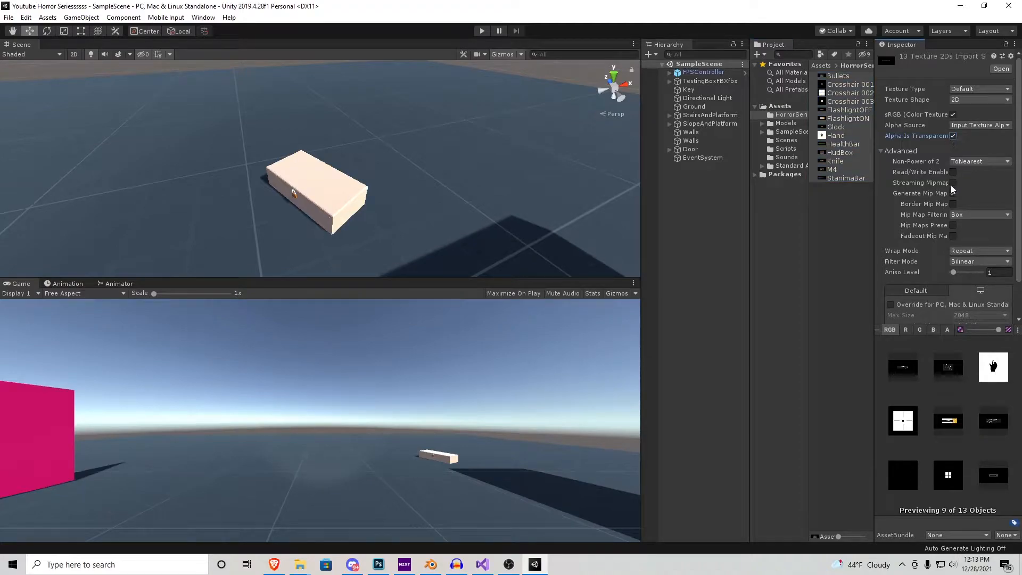
pyautogui.scroll(-2, 943, 216)
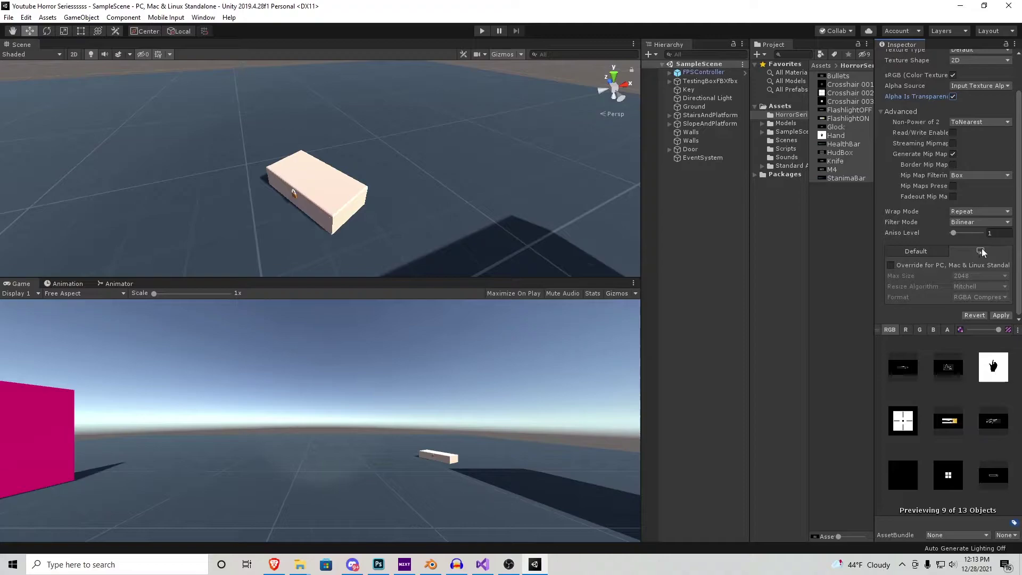
pyautogui.click(891, 266)
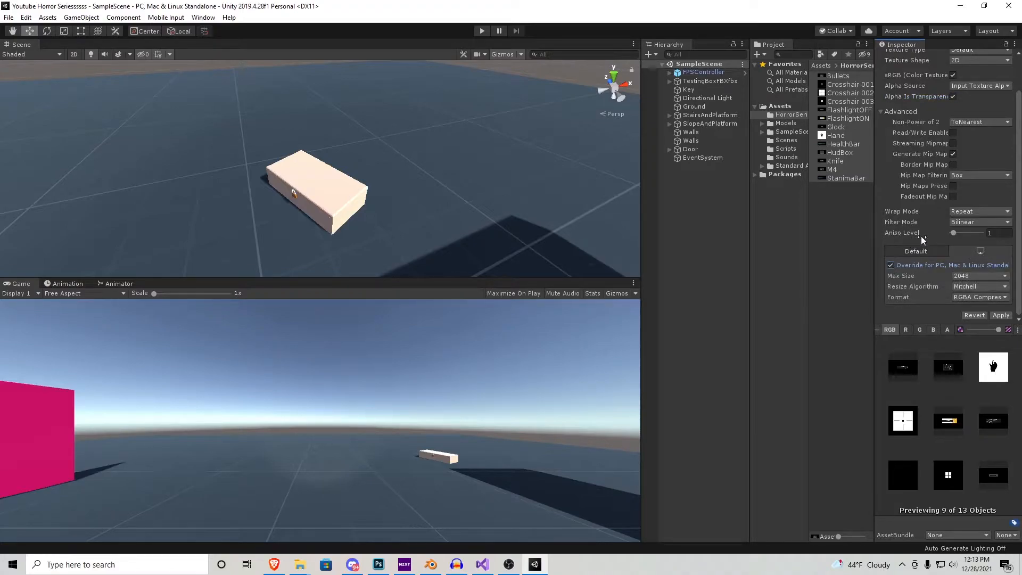
pyautogui.click(989, 232)
pyautogui.write('5')
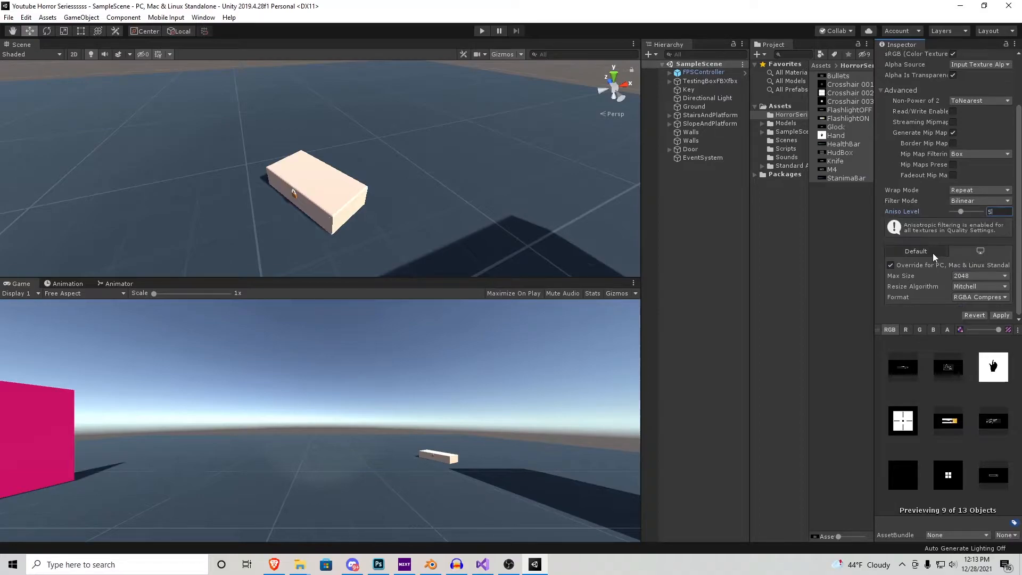
pyautogui.click(1000, 315)
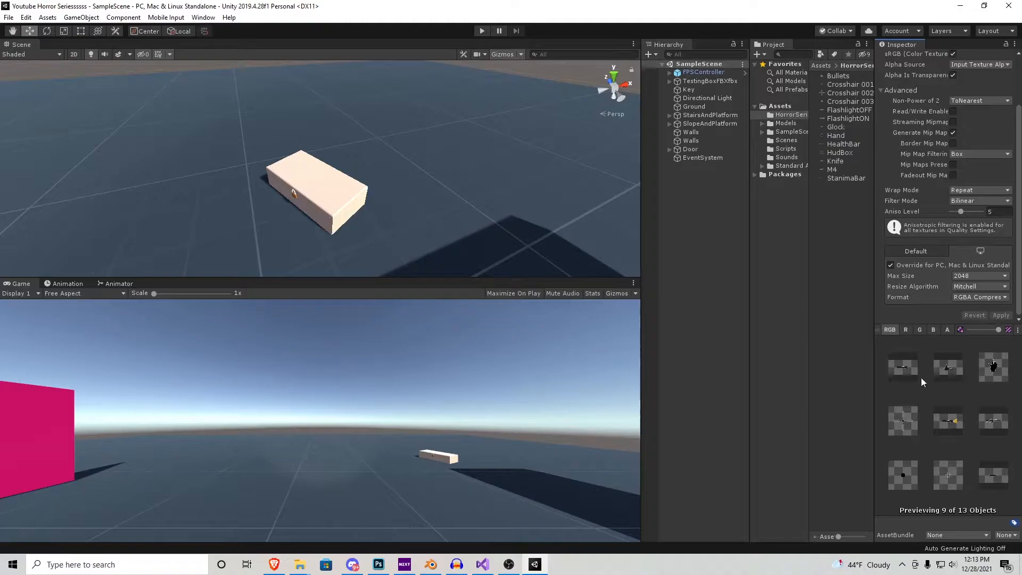
pyautogui.click(851, 200)
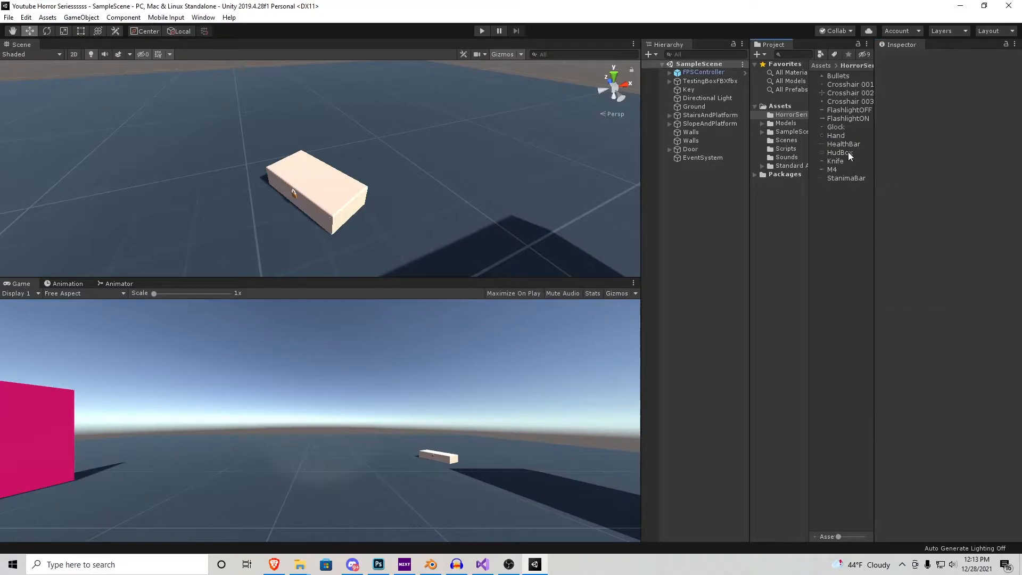
pyautogui.click(840, 168)
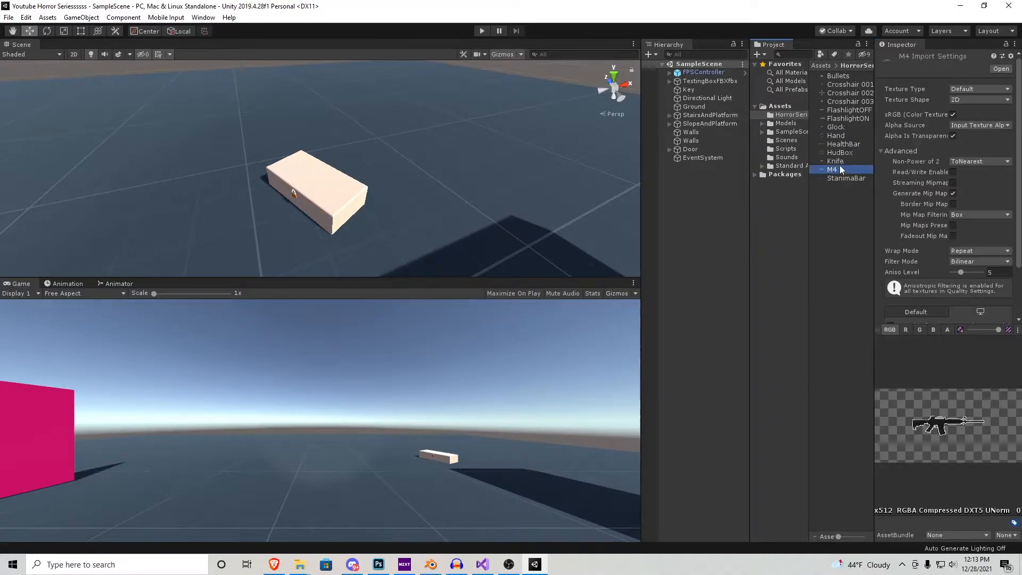
pyautogui.click(841, 160)
pyautogui.click(839, 129)
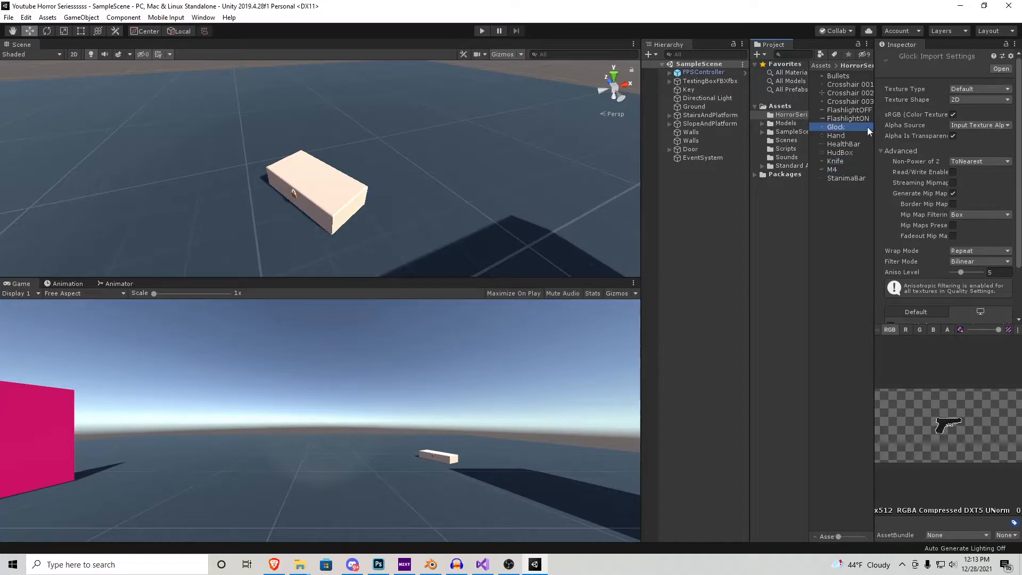
pyautogui.click(850, 145)
pyautogui.click(857, 176)
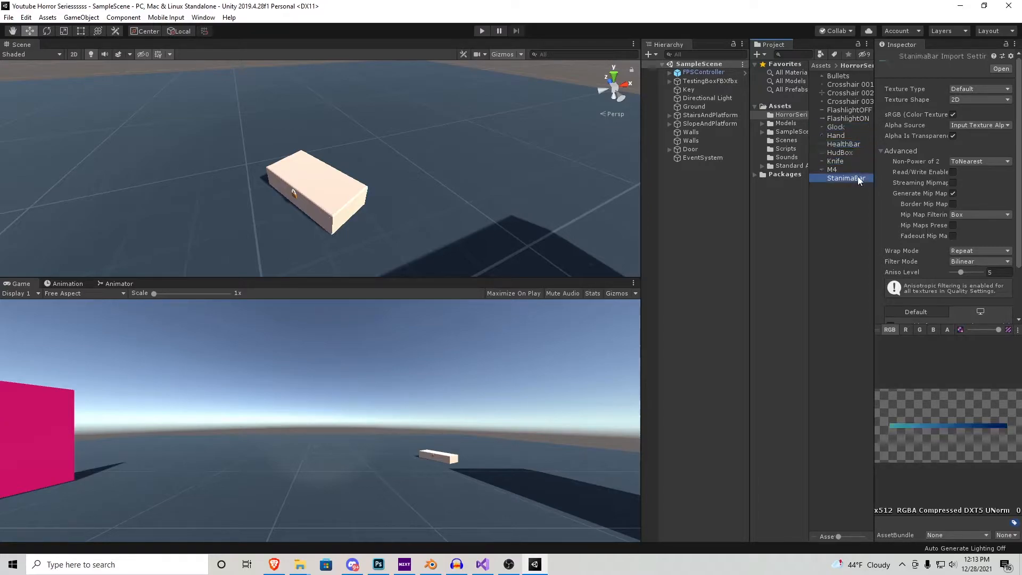
pyautogui.click(840, 153)
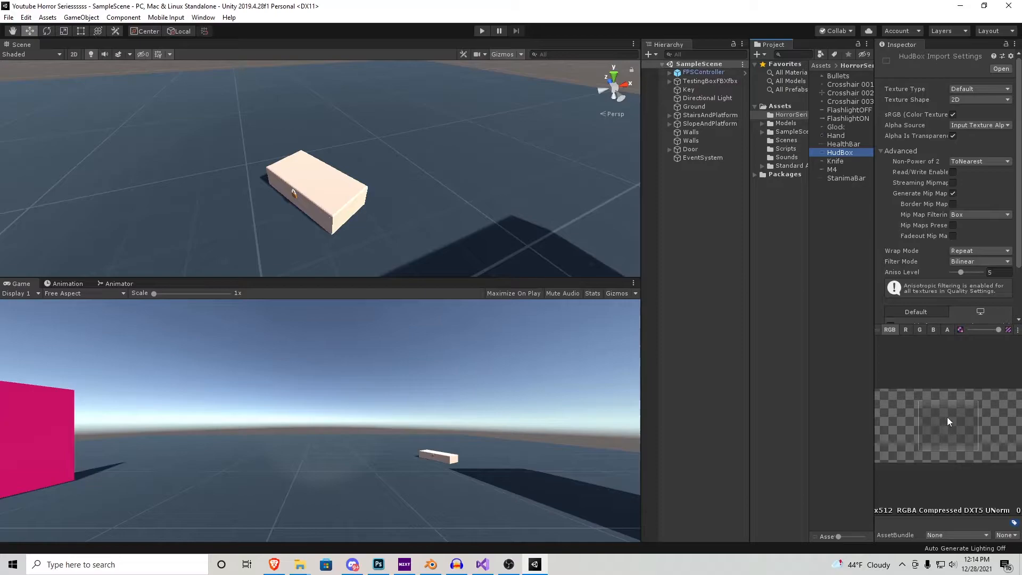
pyautogui.click(861, 119)
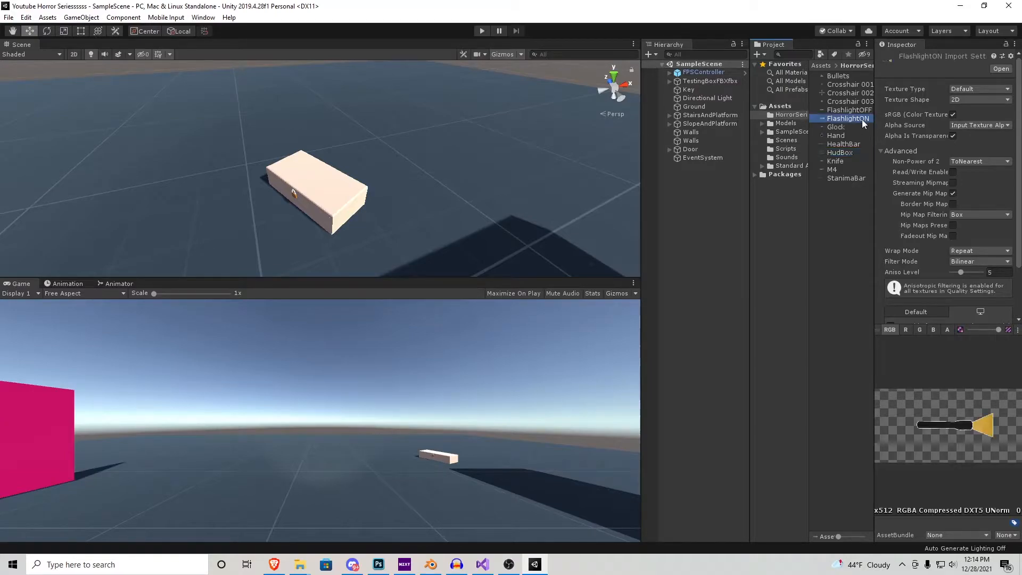
pyautogui.click(866, 111)
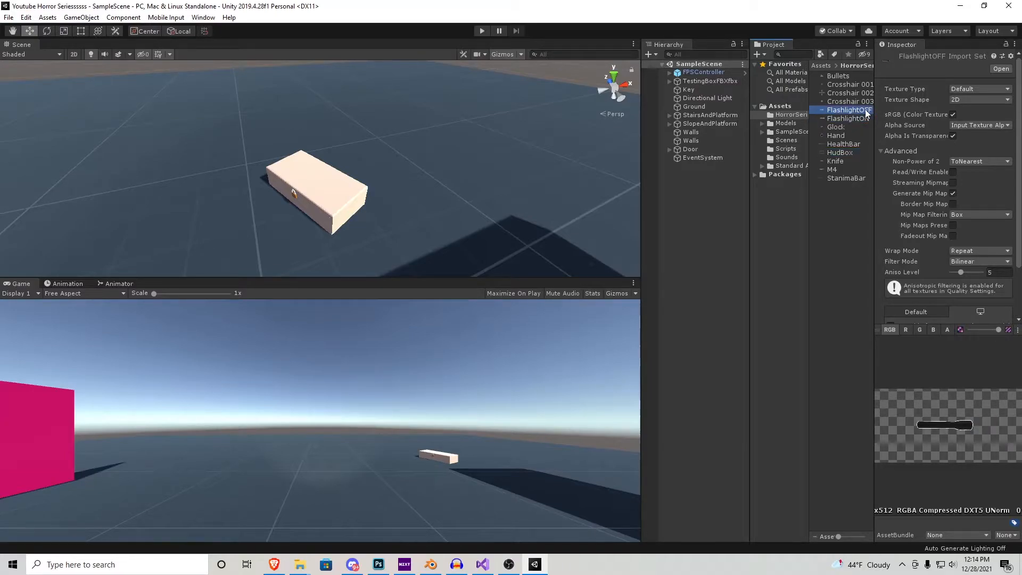
pyautogui.click(836, 136)
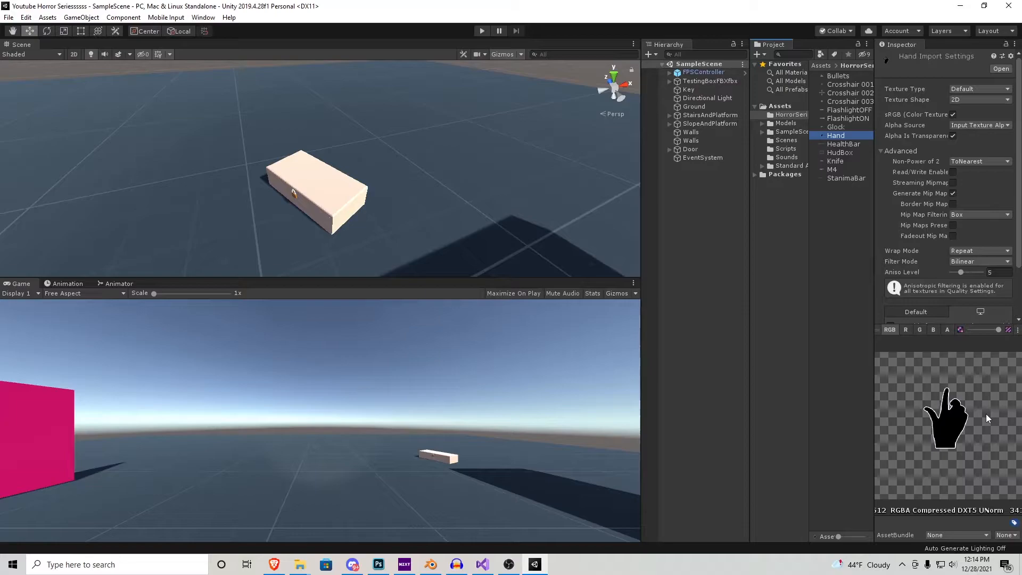
pyautogui.click(853, 85)
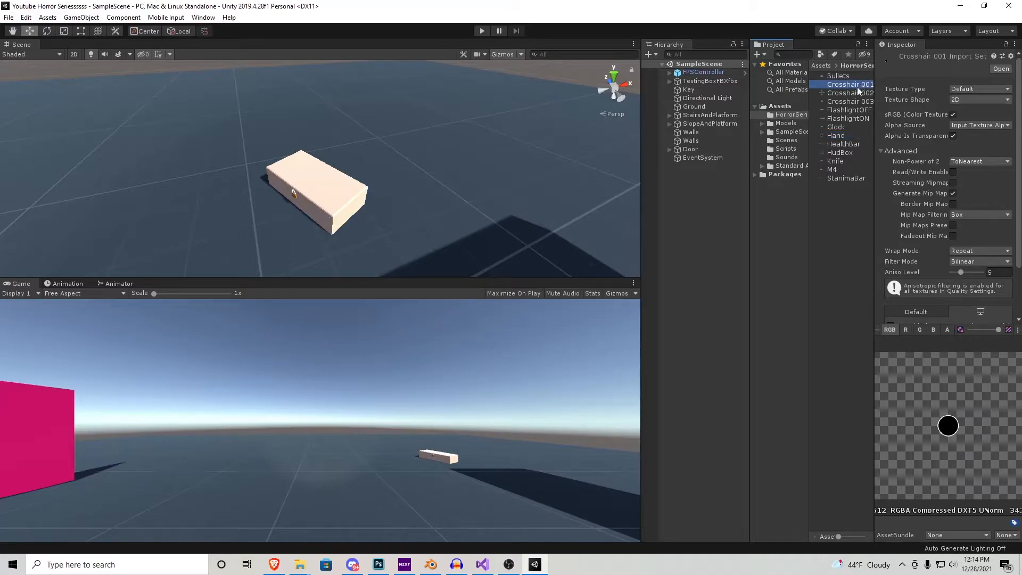
pyautogui.click(854, 94)
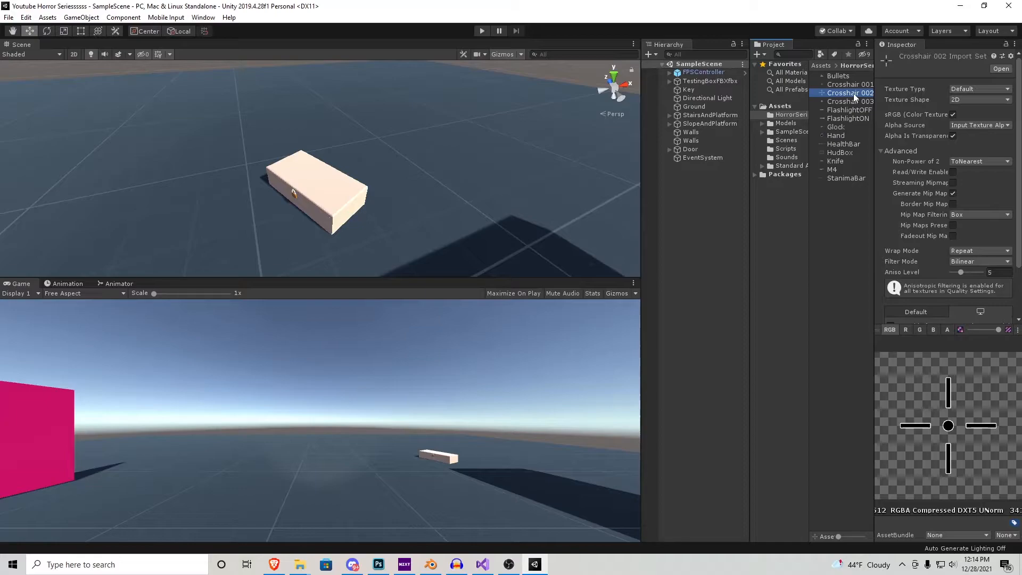
pyautogui.click(850, 102)
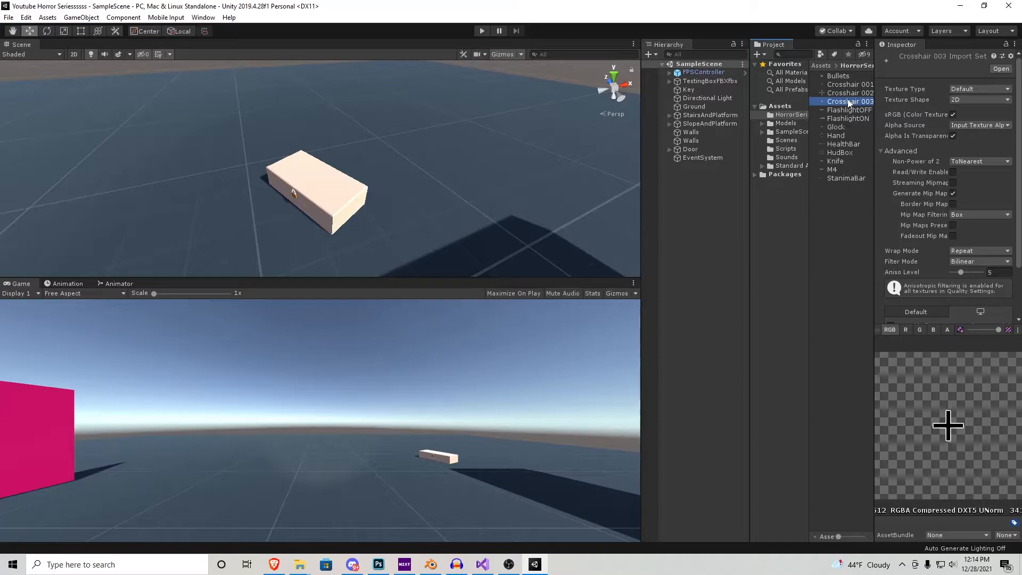
pyautogui.click(845, 77)
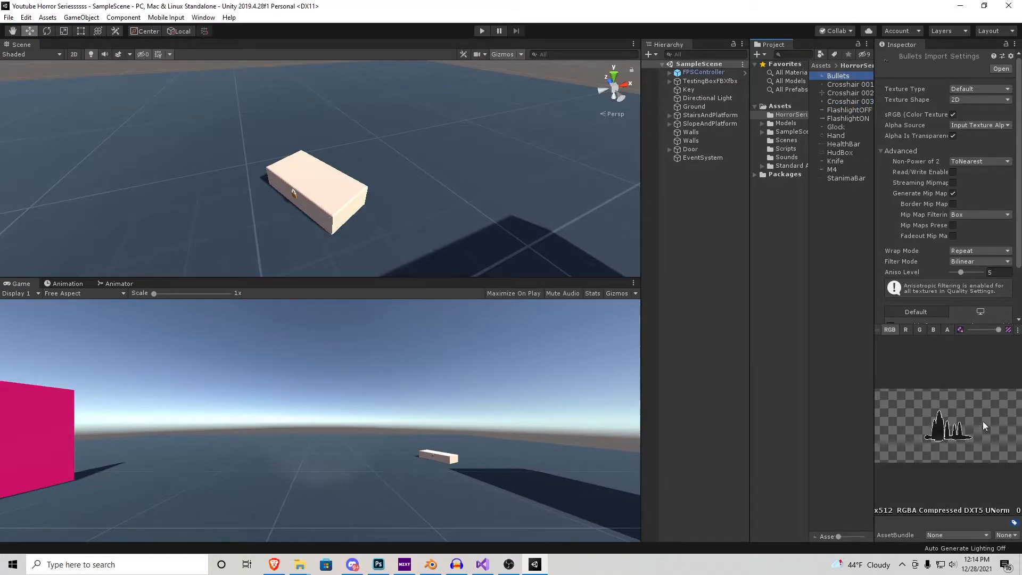
pyautogui.click(846, 280)
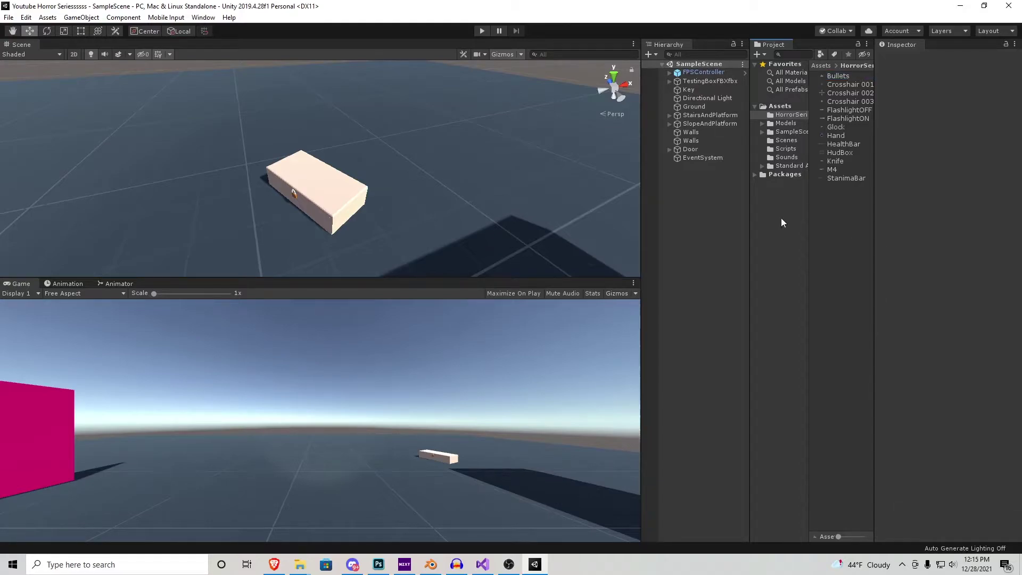
# Create an empty child under HUD and name it UI.
pyautogui.click(670, 73)
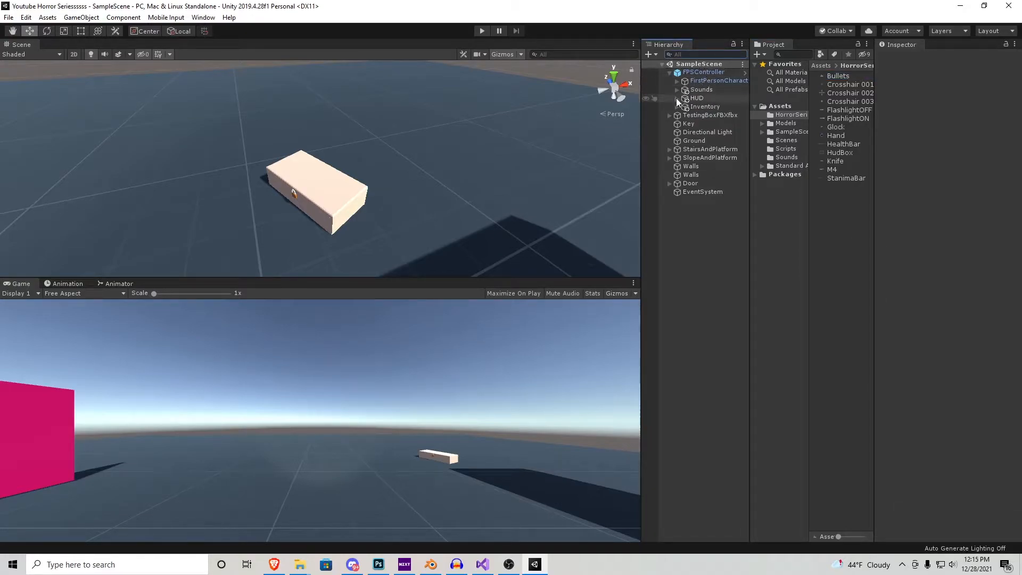
pyautogui.click(677, 99)
pyautogui.rightClick(694, 98)
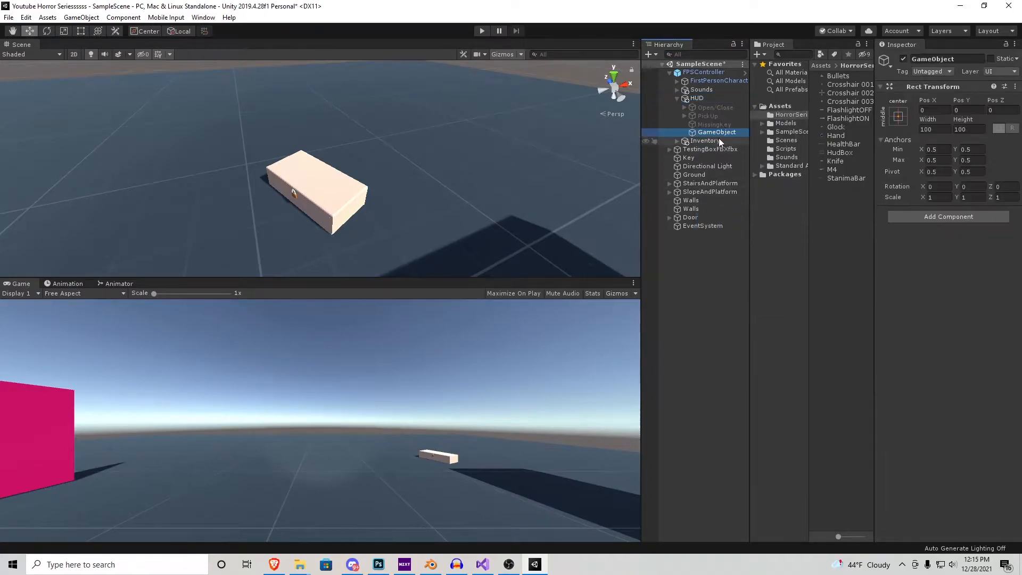
pyautogui.click(718, 133)
pyautogui.write('UI')
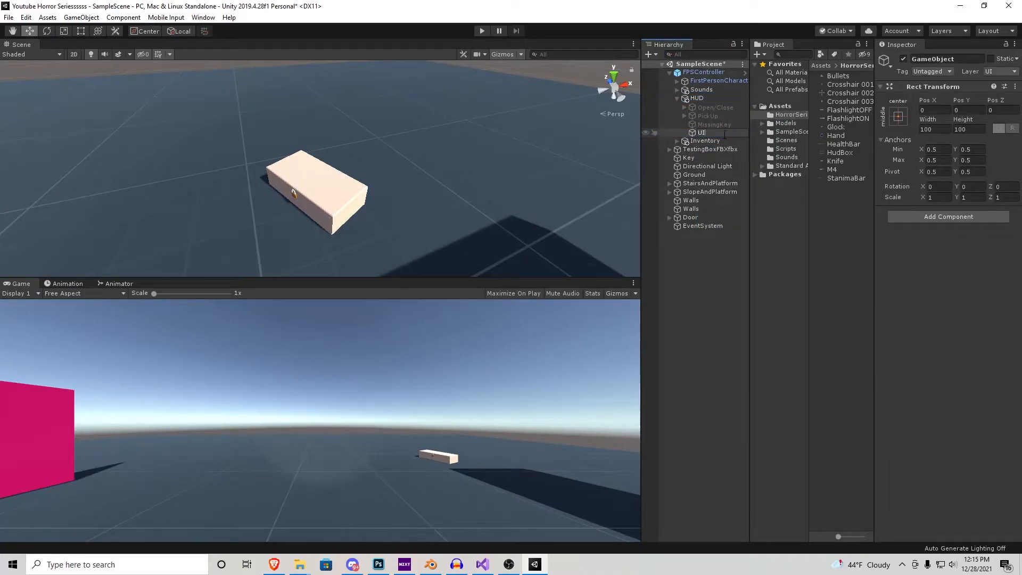
pyautogui.press('Return')
# Add a Raw Image as a child of the UI object.
pyautogui.rightClick(708, 136)
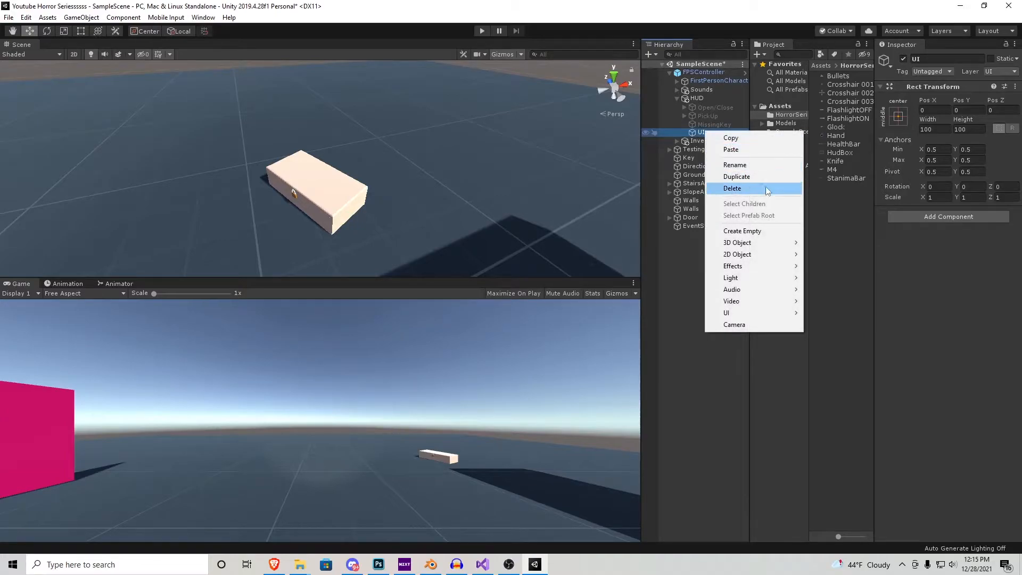
pyautogui.moveTo(750, 312)
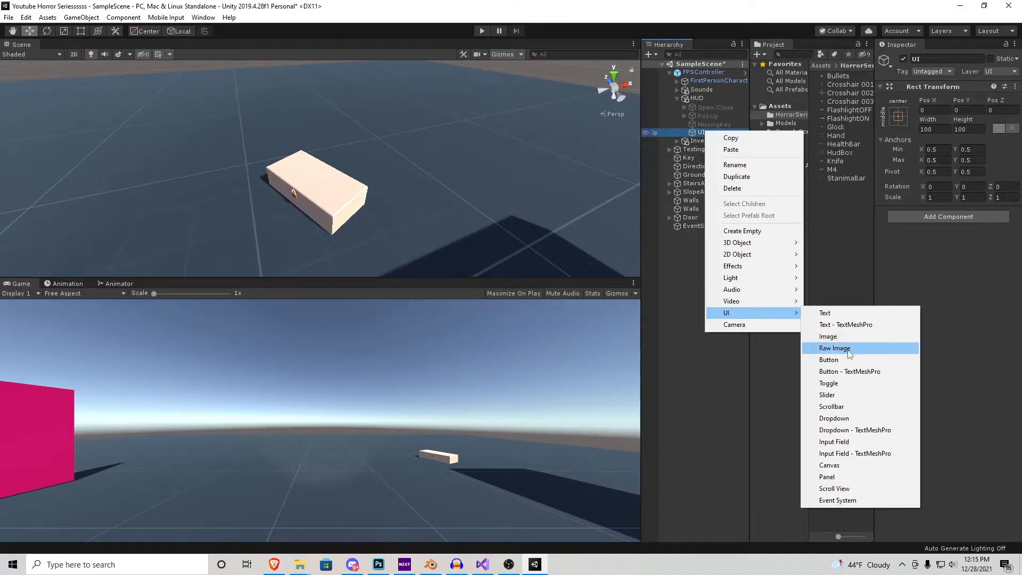
pyautogui.click(848, 351)
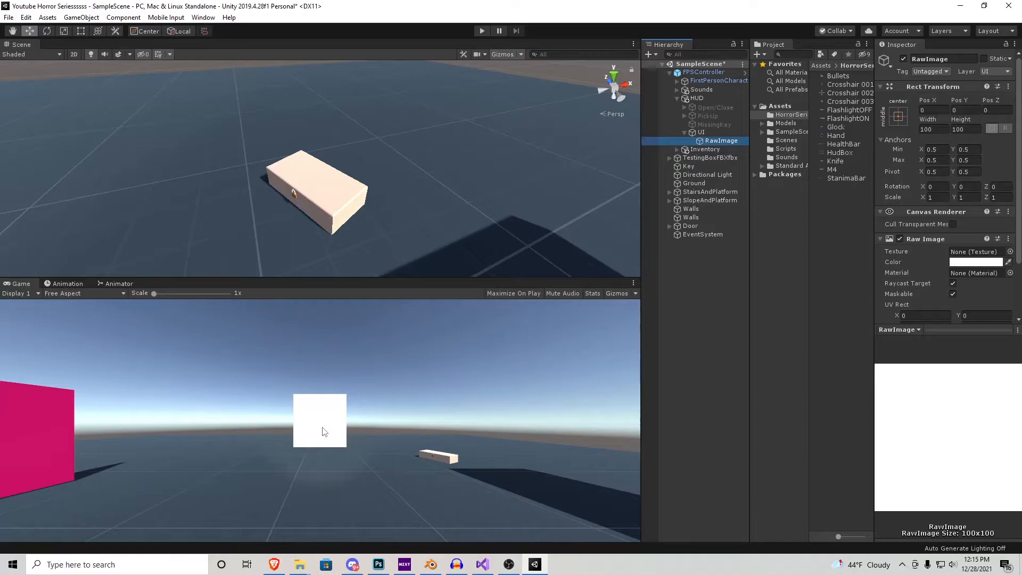
# Set the HUD Canvas Scaler to Scale With Screen Size at 1920 x 1080 reference resolution.
pyautogui.hotkey('ctrl', 'z')
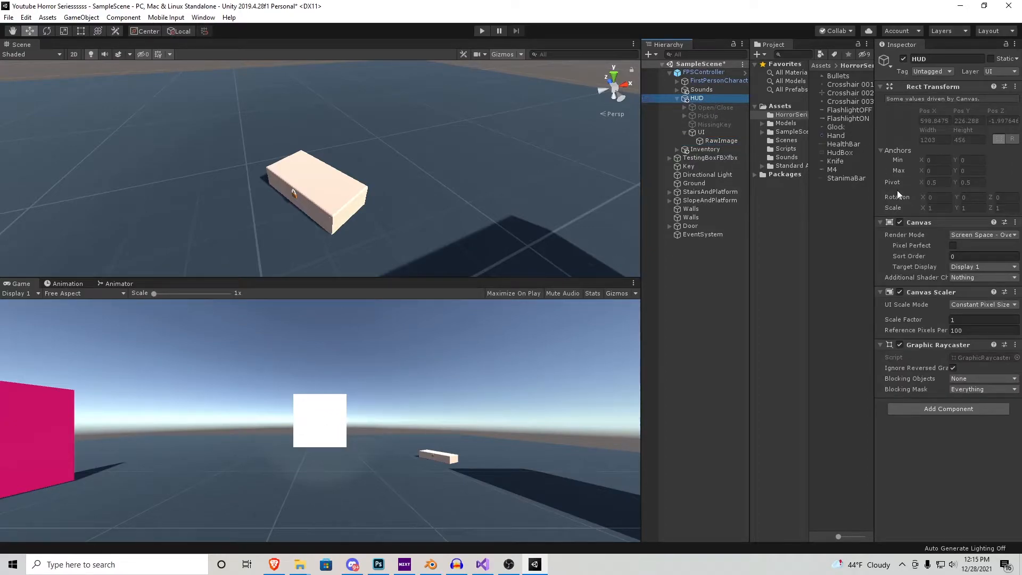
pyautogui.click(970, 304)
pyautogui.click(962, 328)
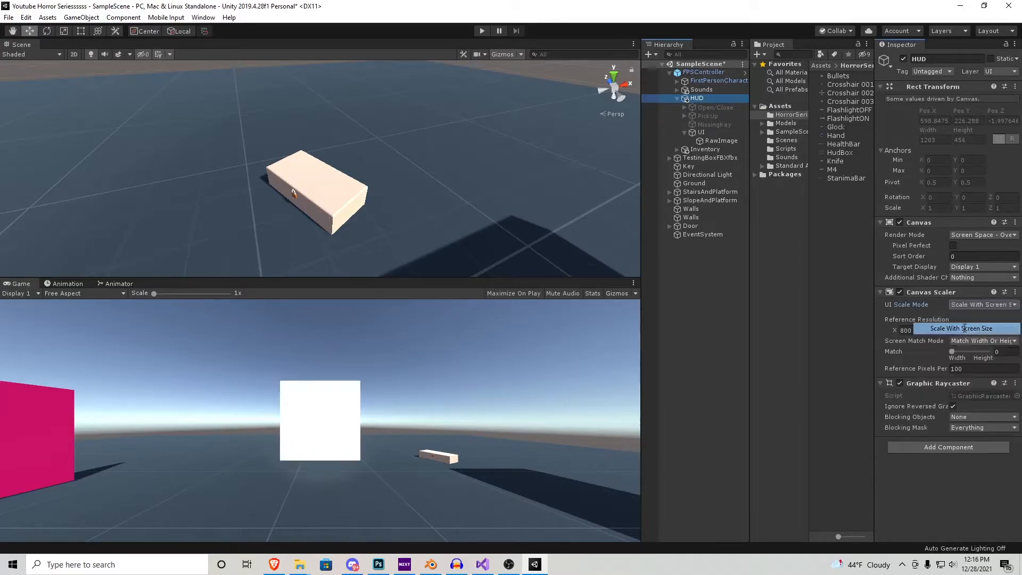
pyautogui.click(943, 330)
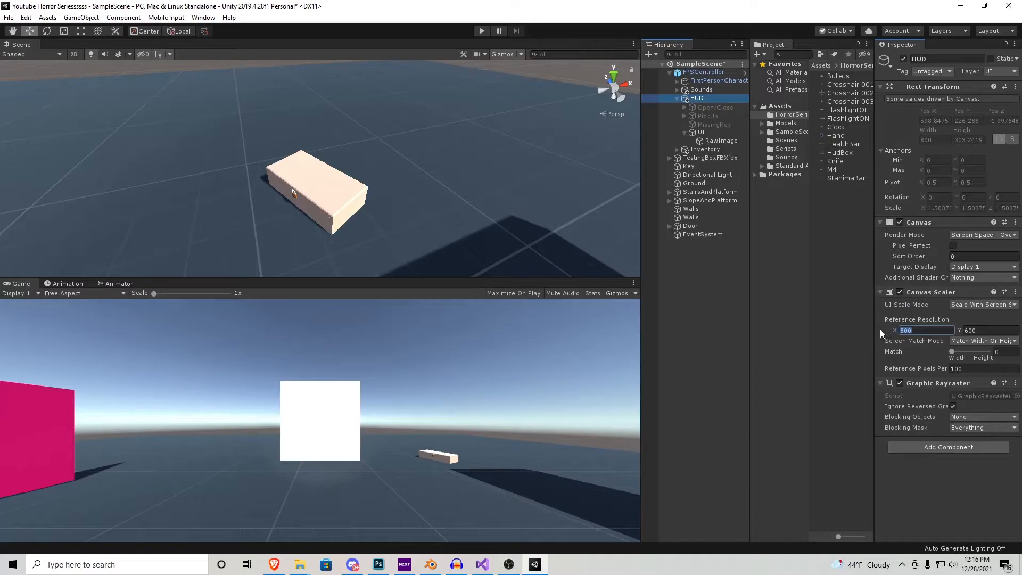
pyautogui.write('1920')
pyautogui.press('Tab')
pyautogui.write('1080')
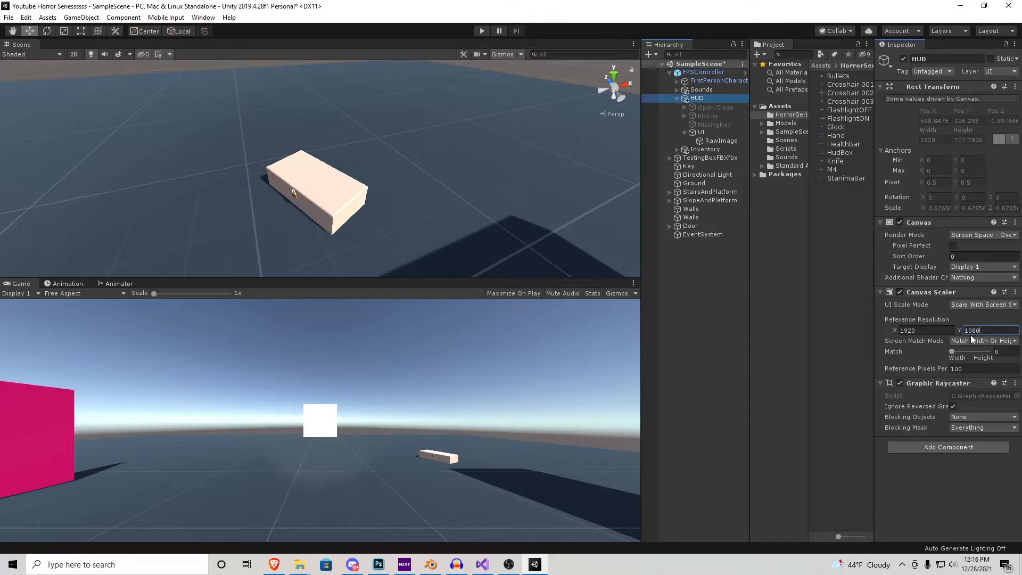
# Keep the RawImage anchored at the centre via the Anchor Presets.
pyautogui.click(717, 140)
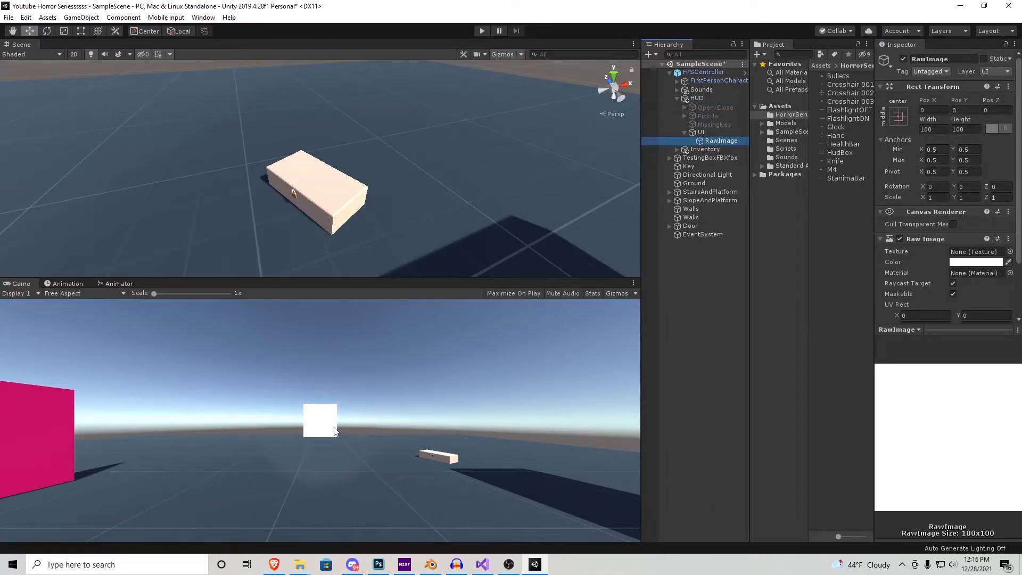
pyautogui.click(898, 117)
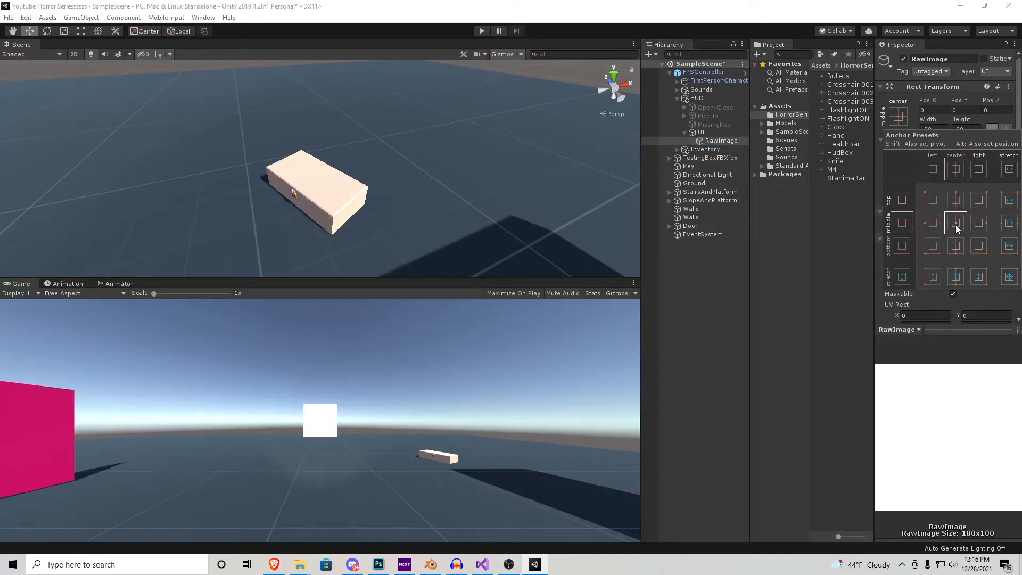
pyautogui.press('alt')
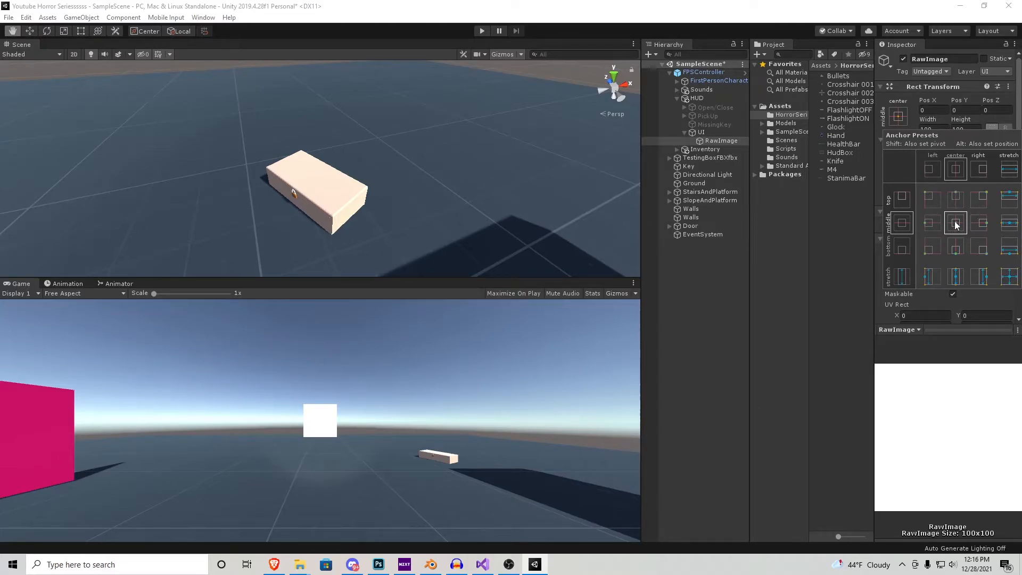
pyautogui.keyDown('alt'); pyautogui.click(956, 226); pyautogui.keyUp('alt')
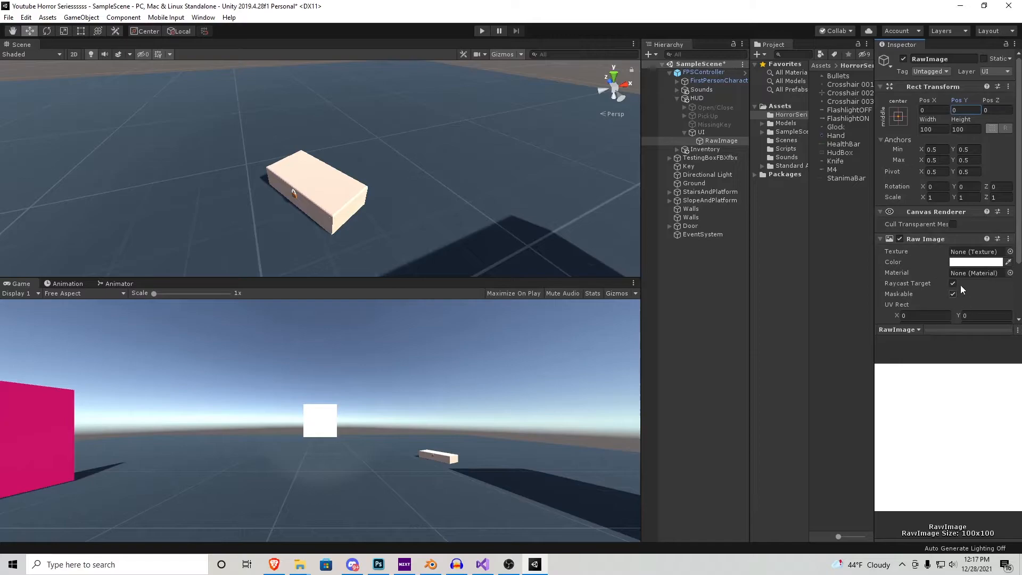
pyautogui.scroll(-2, 958, 216)
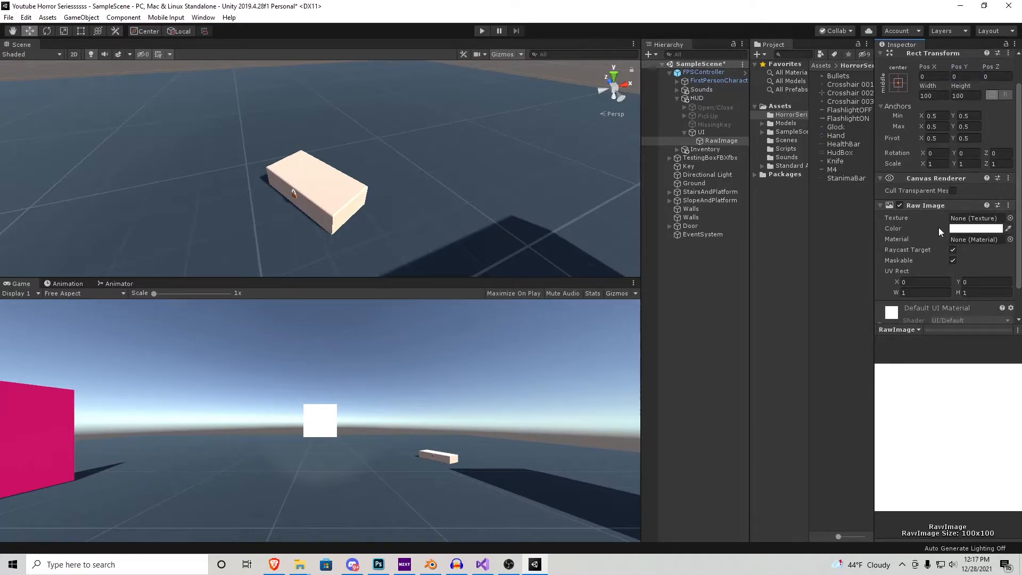
# Assign the Crosshair 001 texture to the Raw Image and start play mode.
pyautogui.moveTo(848, 84); pyautogui.dragTo(981, 222)
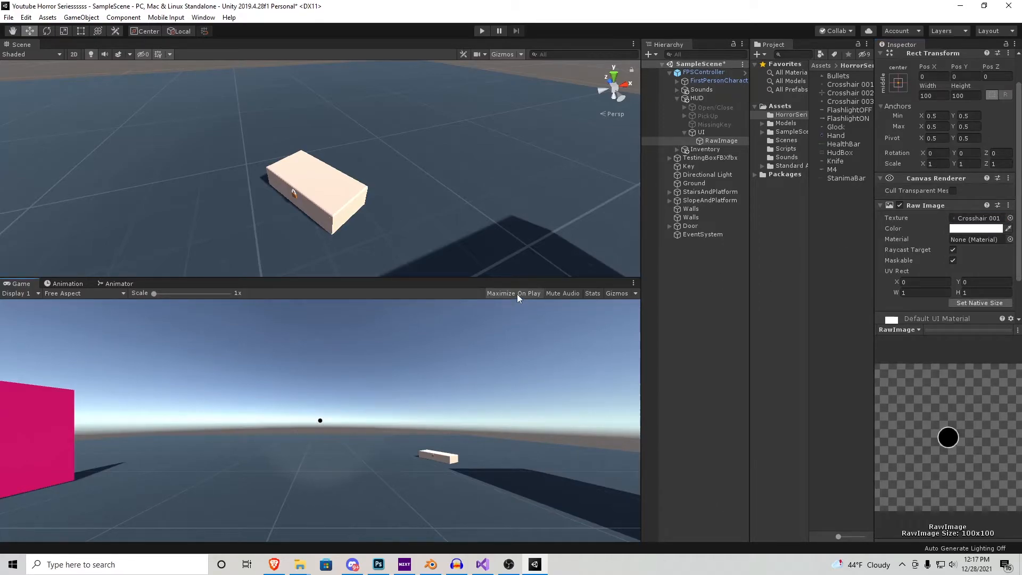
pyautogui.click(481, 31)
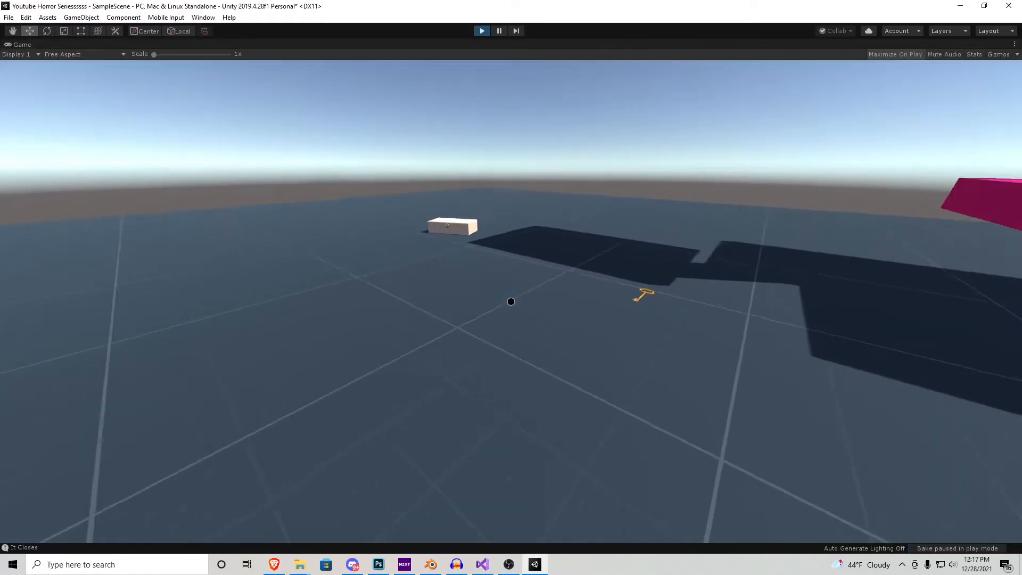
pyautogui.press('w')
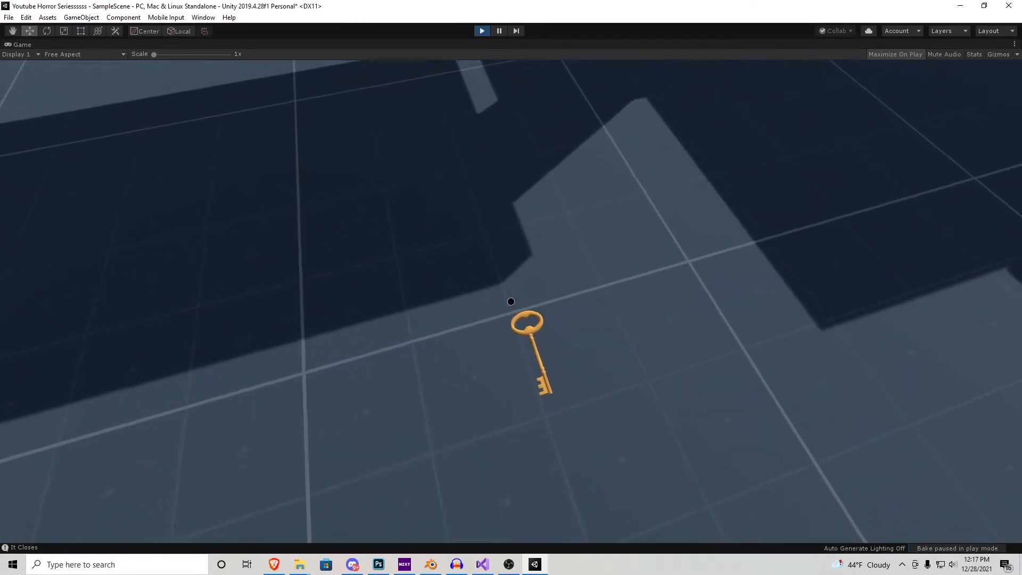
pyautogui.press('e')
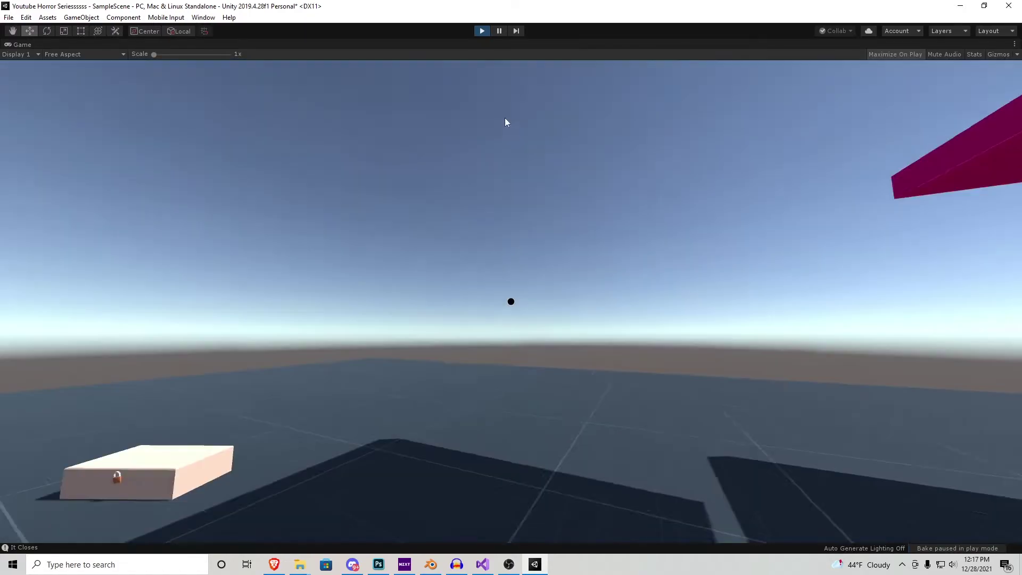
pyautogui.click(481, 30)
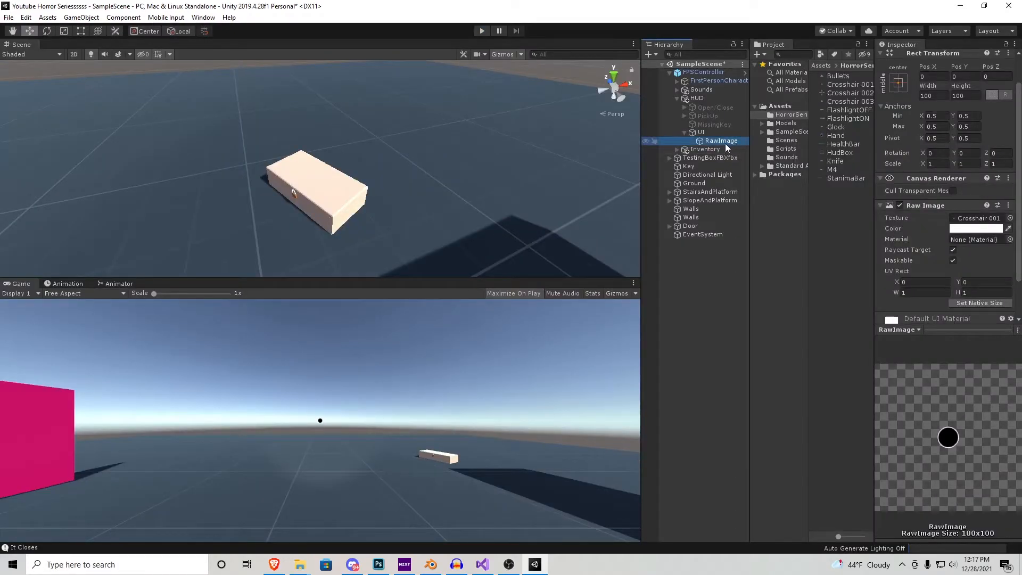
# Rename the RawImage to Crosshair and add a second Raw Image under UI.
pyautogui.click(725, 143)
pyautogui.write('Crosshai')
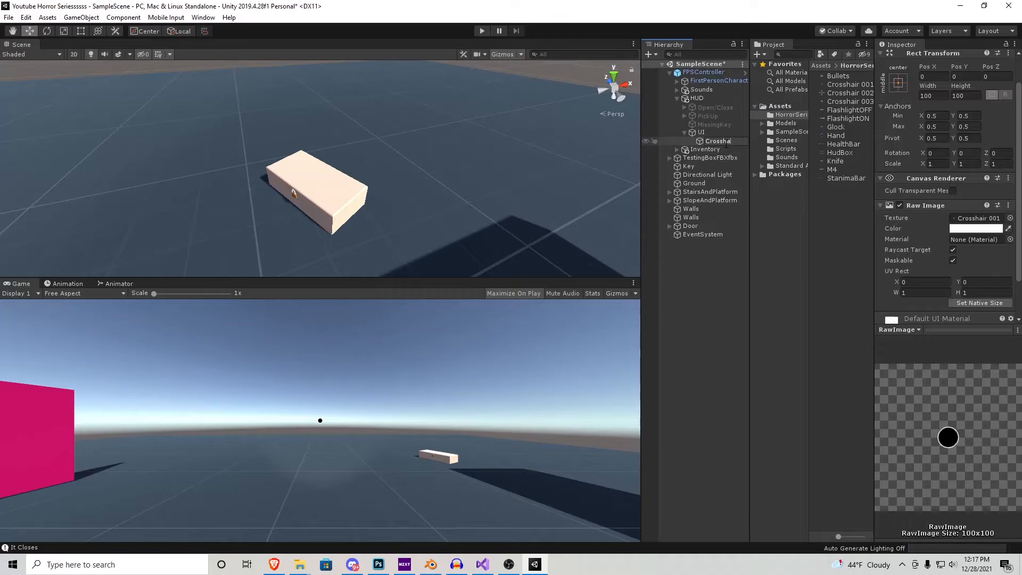
pyautogui.write('r')
pyautogui.press('Return')
pyautogui.rightClick(726, 135)
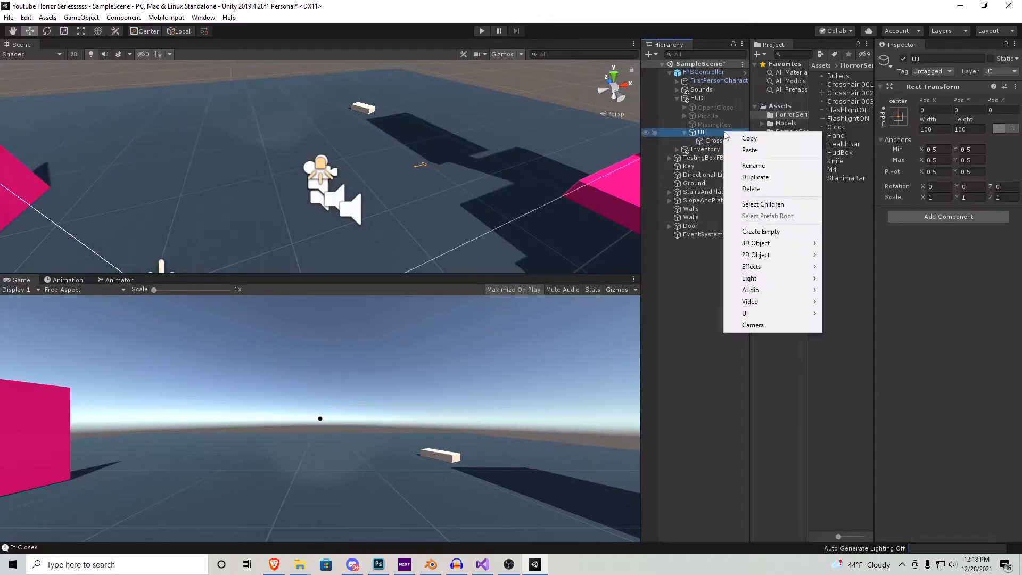
pyautogui.moveTo(770, 313)
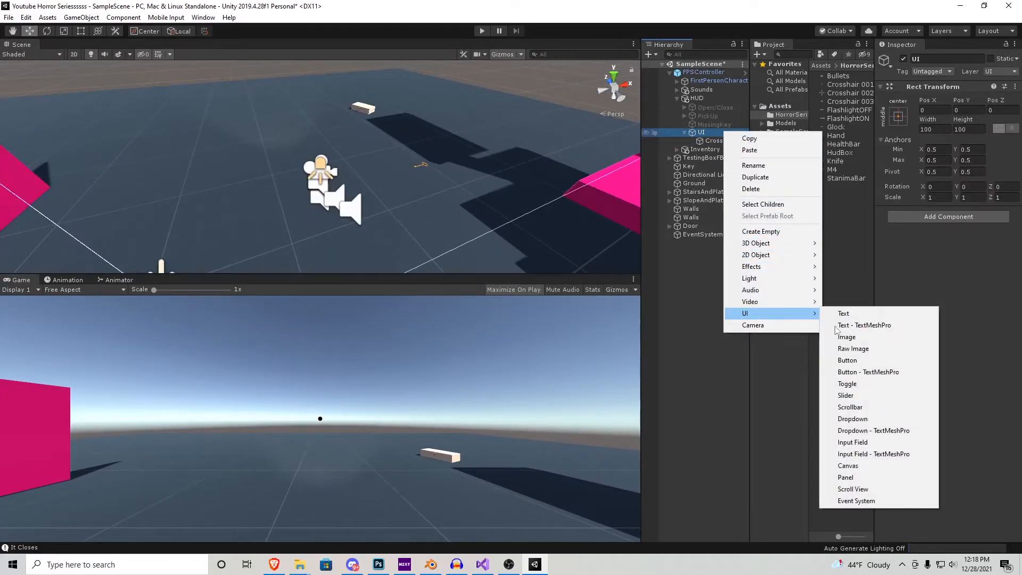
pyautogui.click(853, 349)
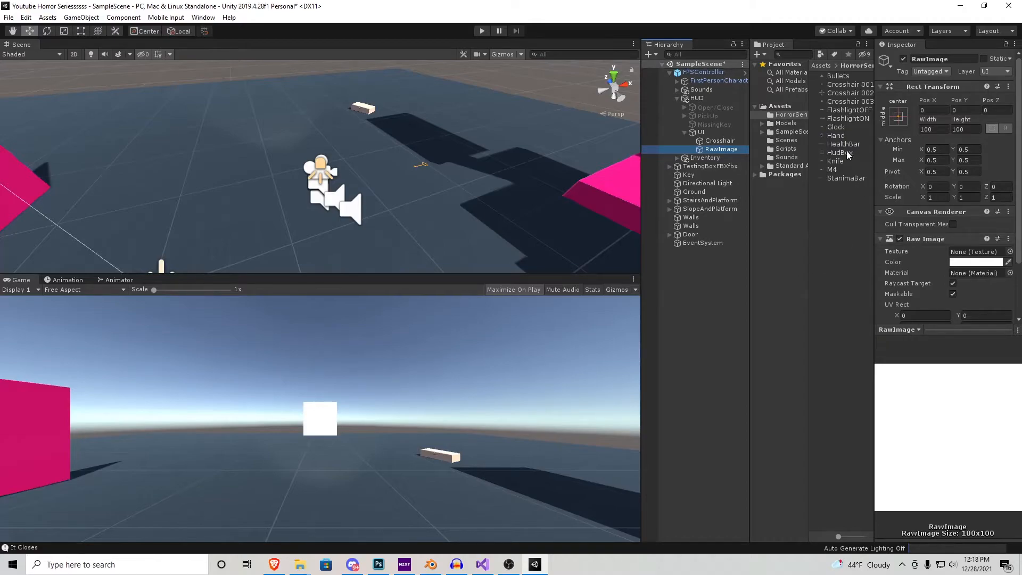
# Assign the HudBox texture to the new Raw Image and frame it in the scene.
pyautogui.moveTo(847, 156); pyautogui.dragTo(961, 256)
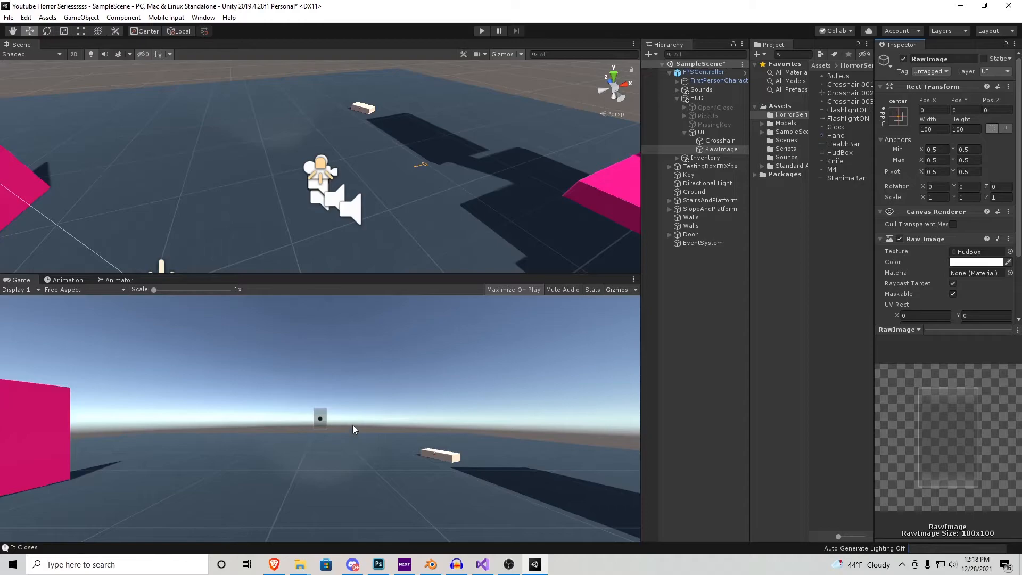
pyautogui.doubleClick(718, 150)
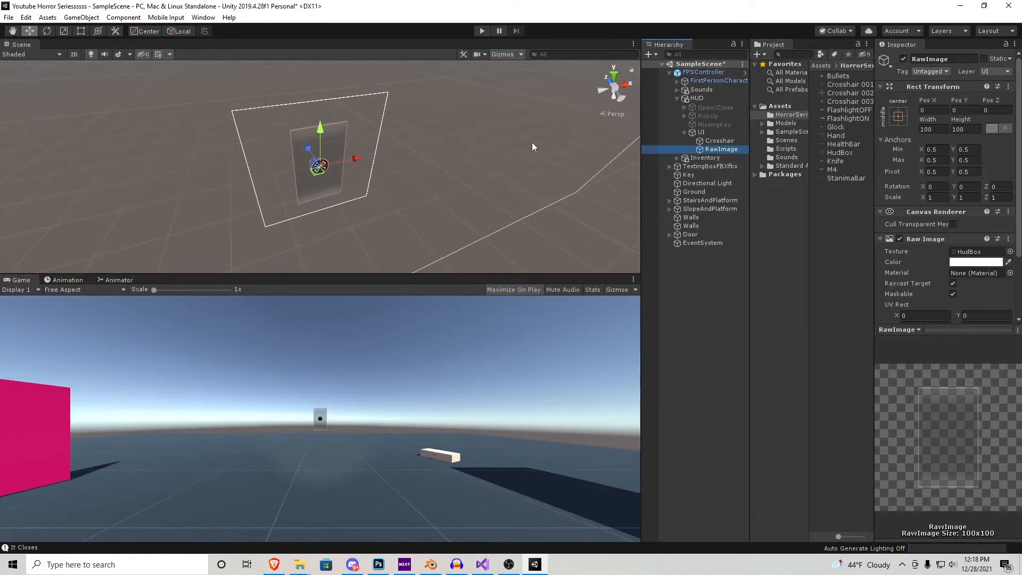
# Switch the Scene view to an isometric view facing the canvas.
pyautogui.click(616, 91)
pyautogui.moveTo(615, 92); pyautogui.dragTo(623, 99)
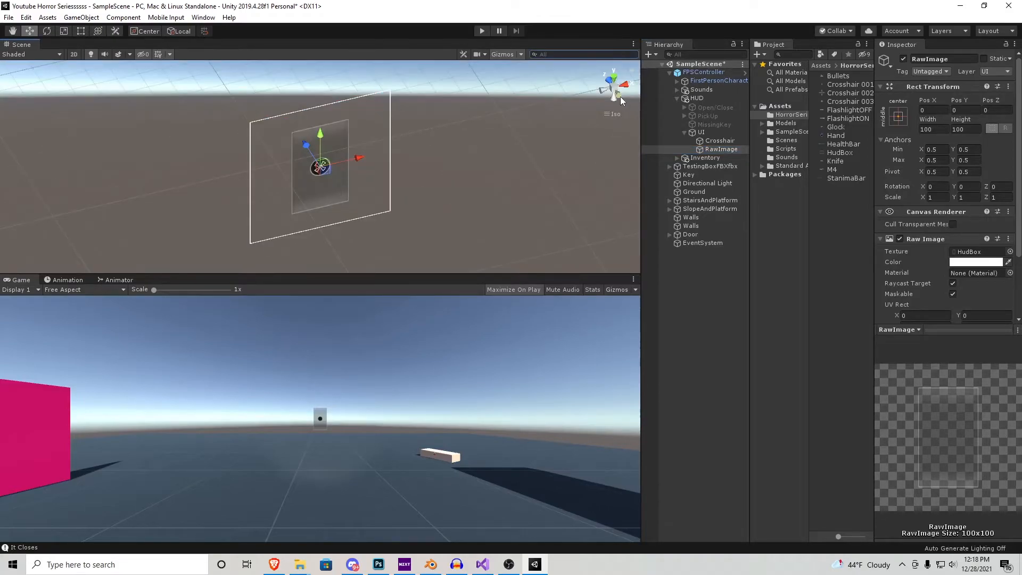
pyautogui.click(620, 97)
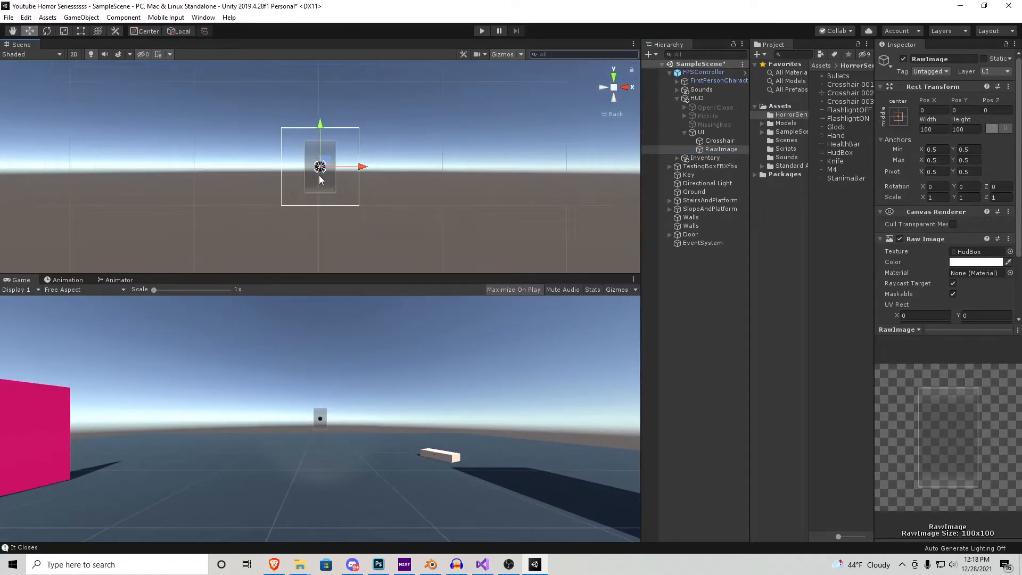
pyautogui.scroll(5, 180, 173)
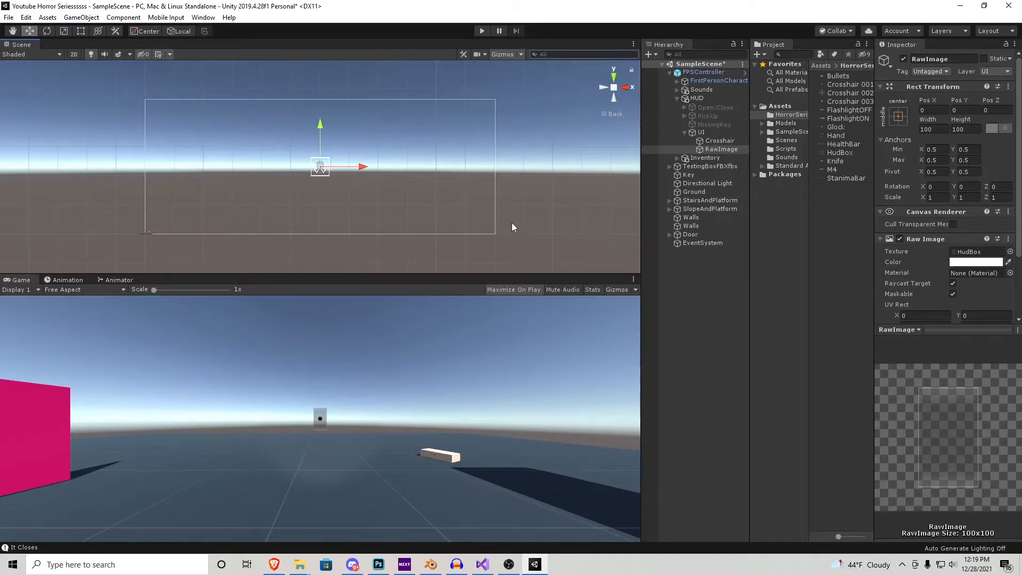
pyautogui.scroll(2, 327, 156)
pyautogui.scroll(2, 334, 159)
pyautogui.scroll(2, 335, 159)
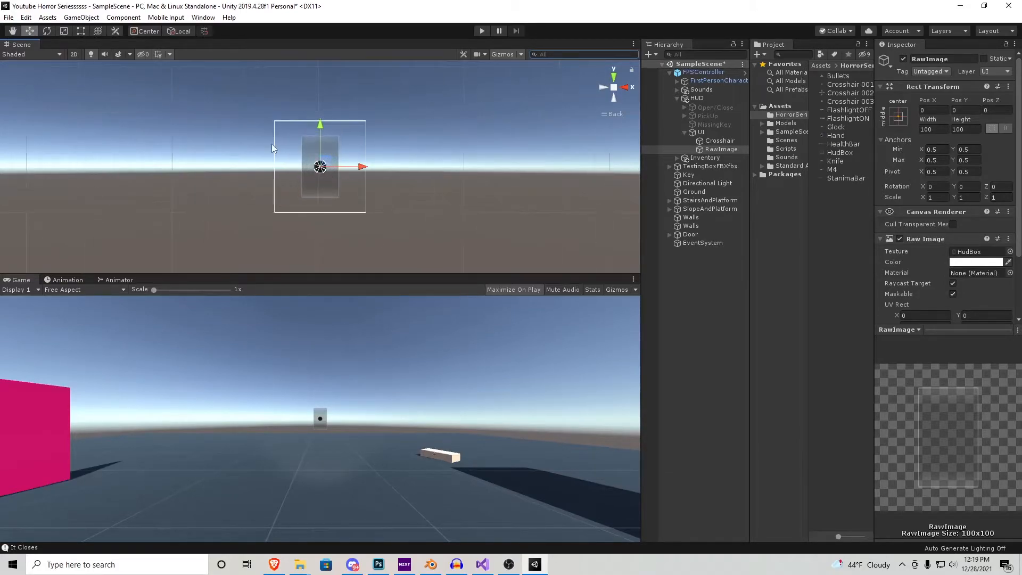
# Enlarge the HudBox image, making it wider and slightly taller.
pyautogui.click(63, 31)
pyautogui.moveTo(363, 168); pyautogui.dragTo(397, 166)
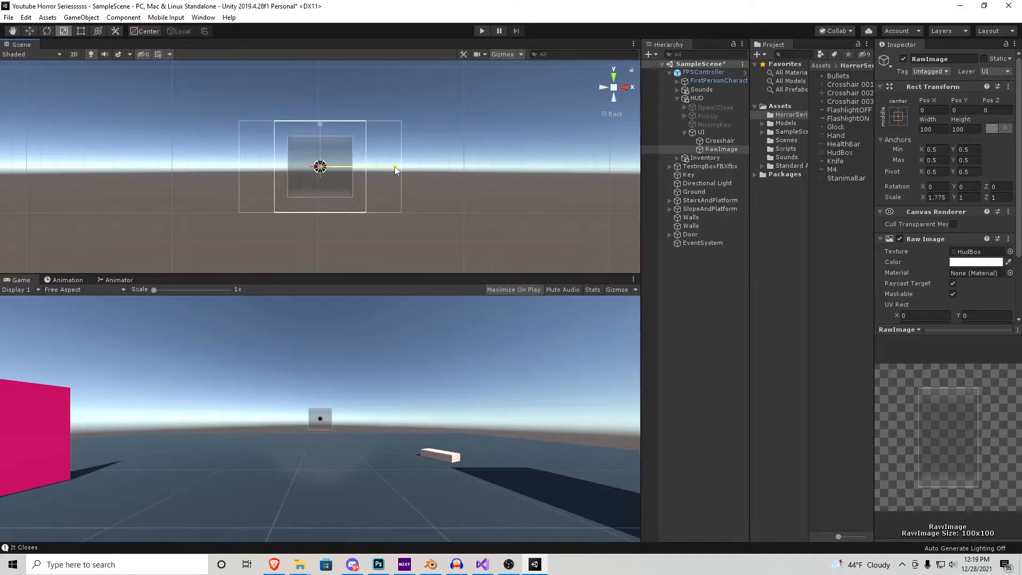
pyautogui.moveTo(319, 166); pyautogui.dragTo(339, 168)
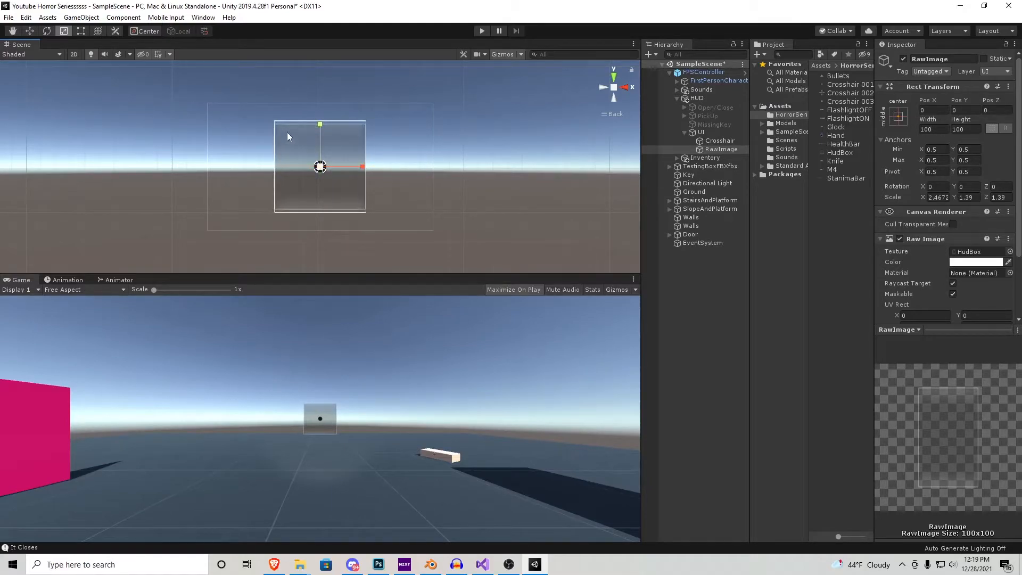
pyautogui.moveTo(320, 126); pyautogui.dragTo(323, 120)
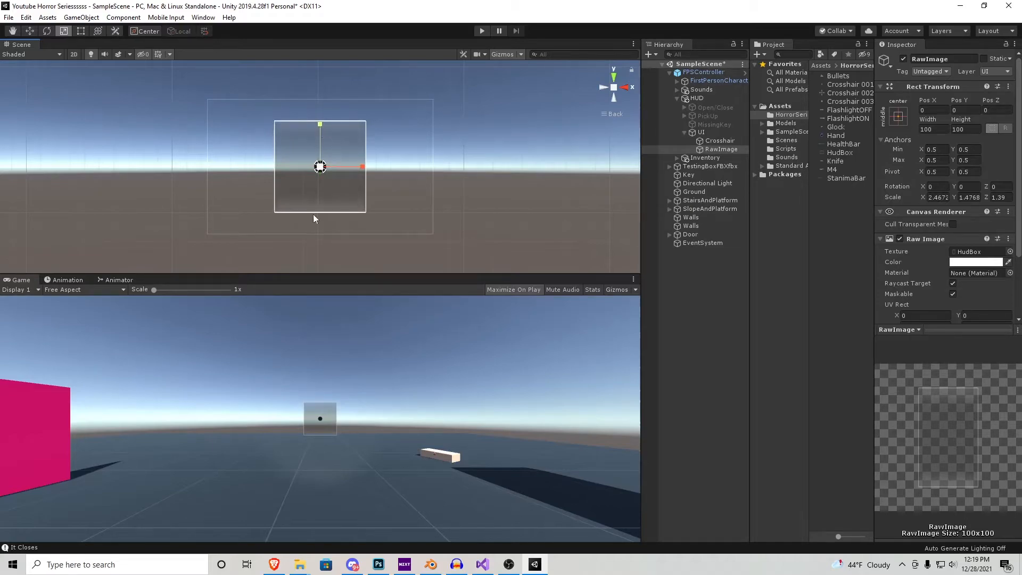
pyautogui.scroll(-2, 335, 182)
pyautogui.scroll(-2, 331, 186)
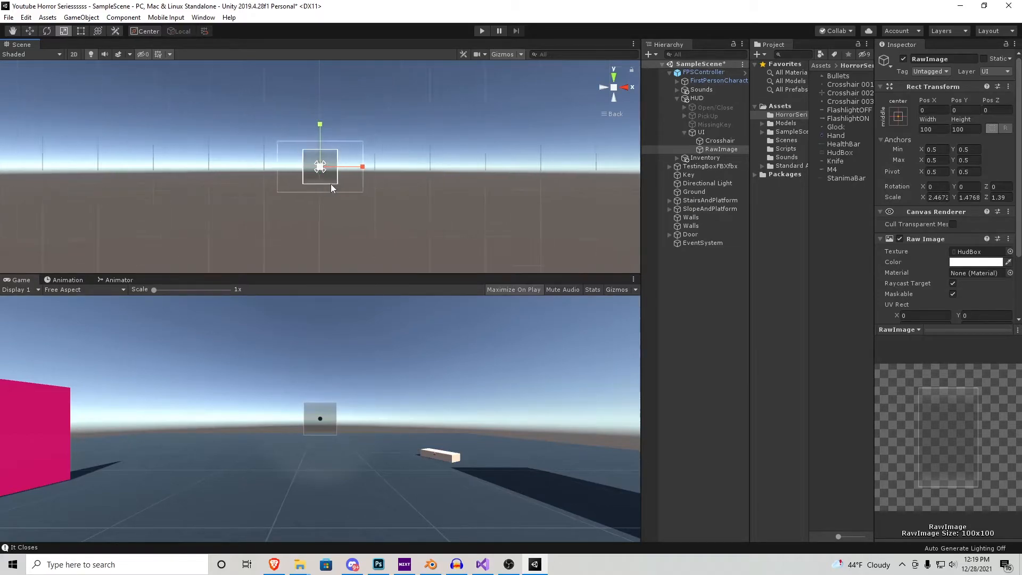
pyautogui.scroll(-3, 325, 192)
pyautogui.scroll(-2, 324, 191)
# Move the HudBox image to the canvas's lower-left corner.
pyautogui.moveTo(290, 178); pyautogui.dragTo(176, 112, button='middle')
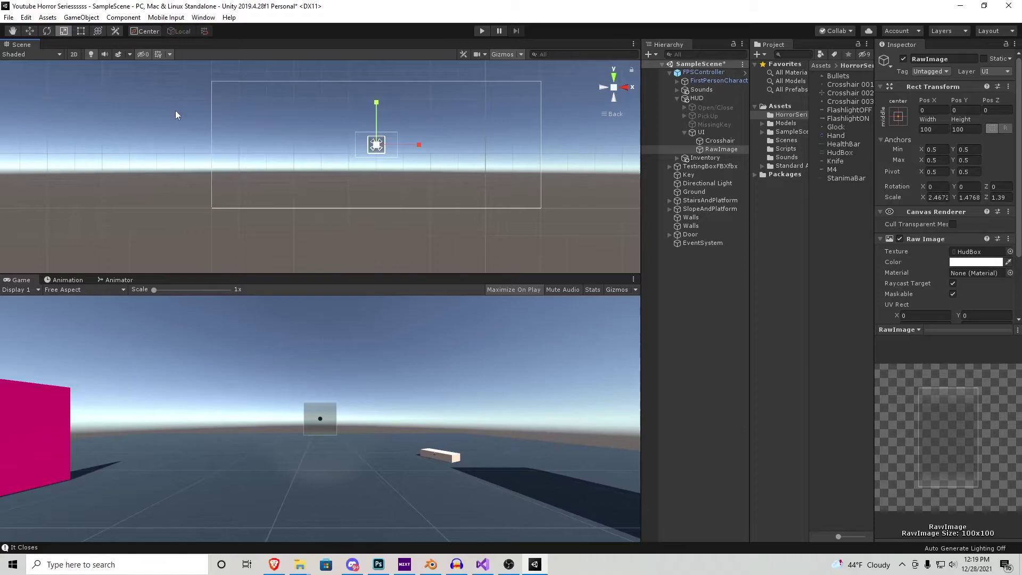
pyautogui.click(29, 30)
pyautogui.moveTo(376, 144); pyautogui.dragTo(234, 191)
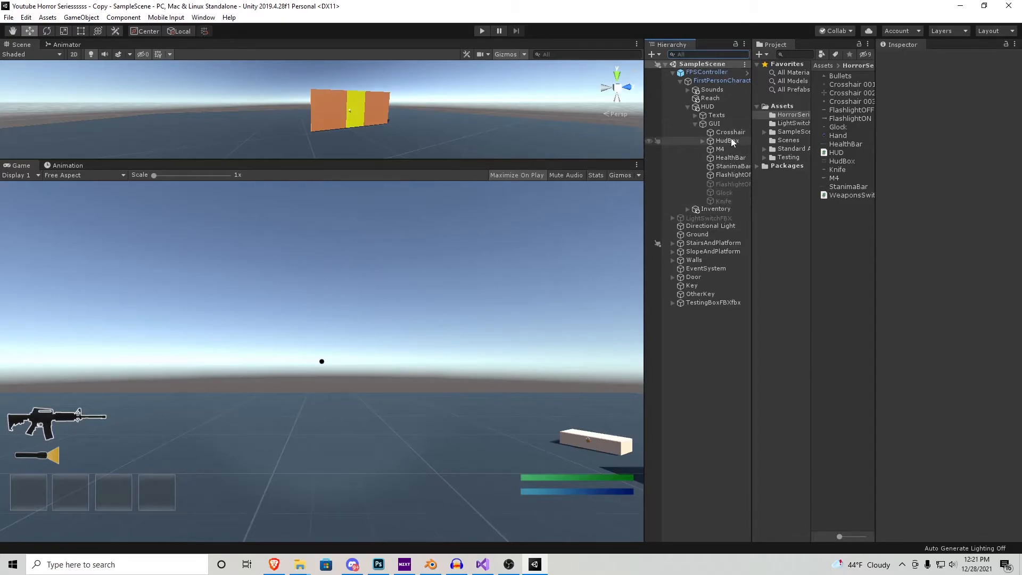
# Attach the HUD script to FPSController and open it in Visual Studio.
pyautogui.moveTo(725, 143); pyautogui.dragTo(597, 117)
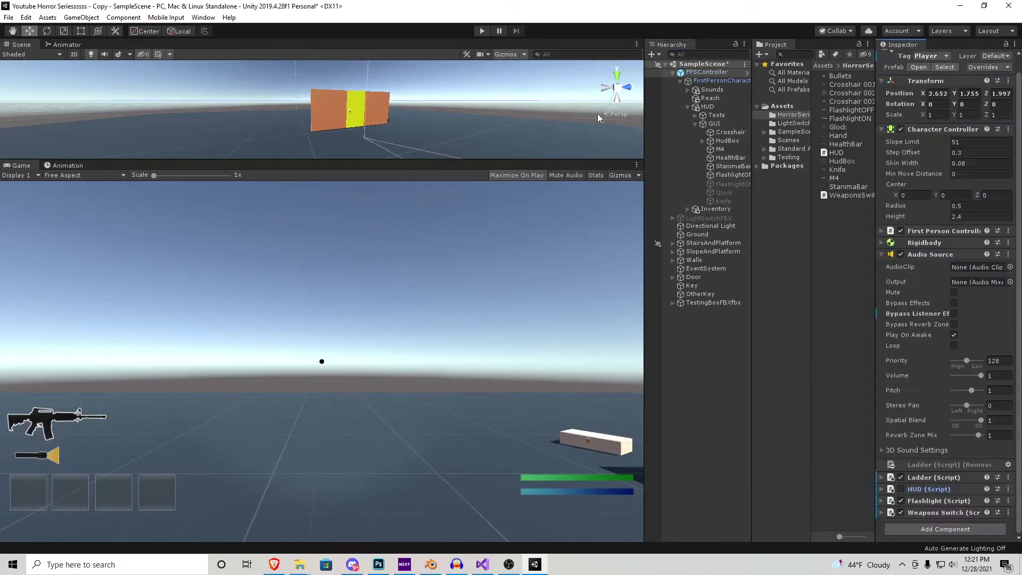
pyautogui.click(838, 153)
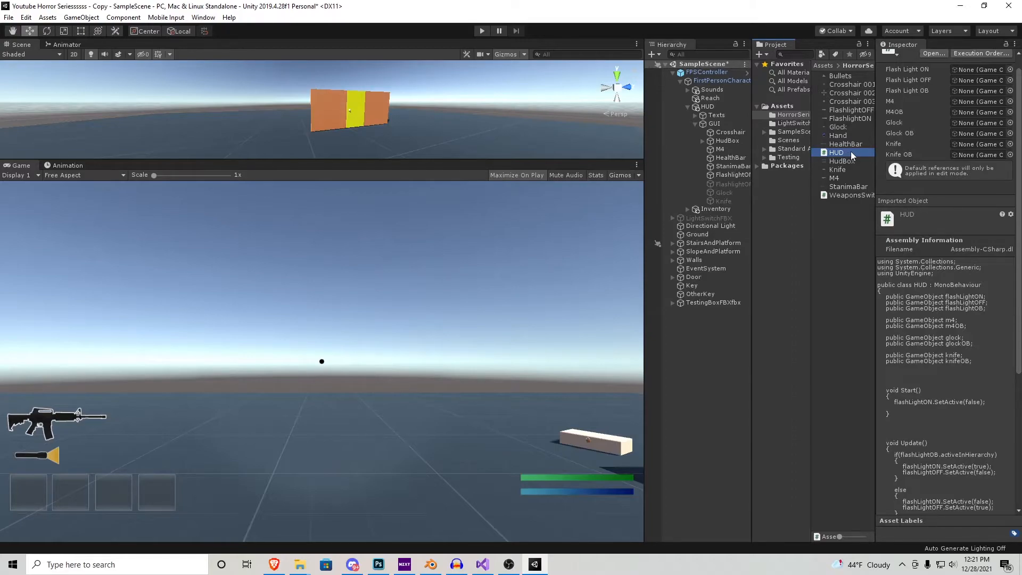
pyautogui.doubleClick(850, 151)
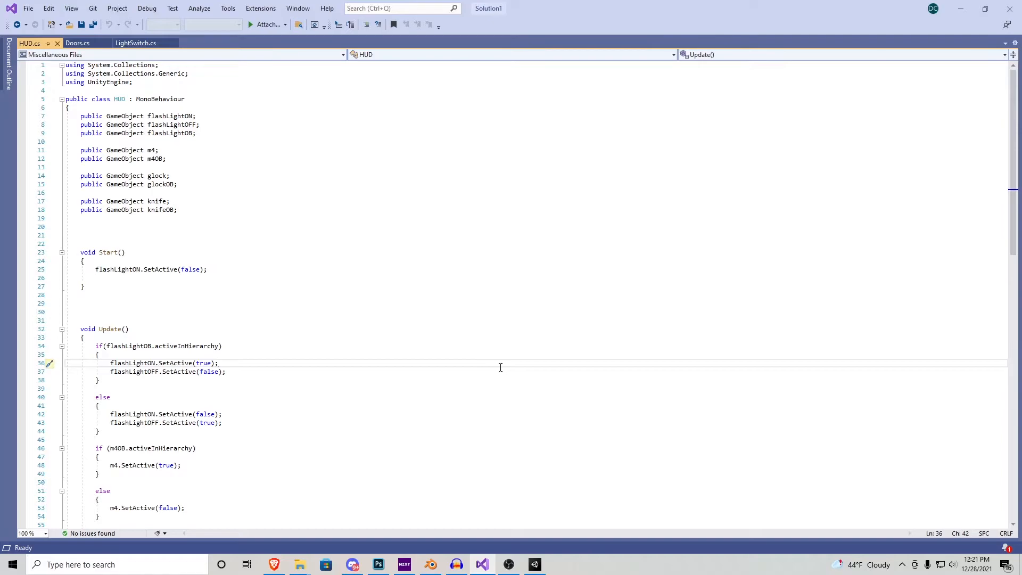
pyautogui.moveTo(1010, 166)
pyautogui.mouseDown()
pyautogui.moveTo(1005, 246)
pyautogui.moveTo(995, 139)
pyautogui.mouseUp()
pyautogui.moveTo(216, 218); pyautogui.dragTo(67, 117)
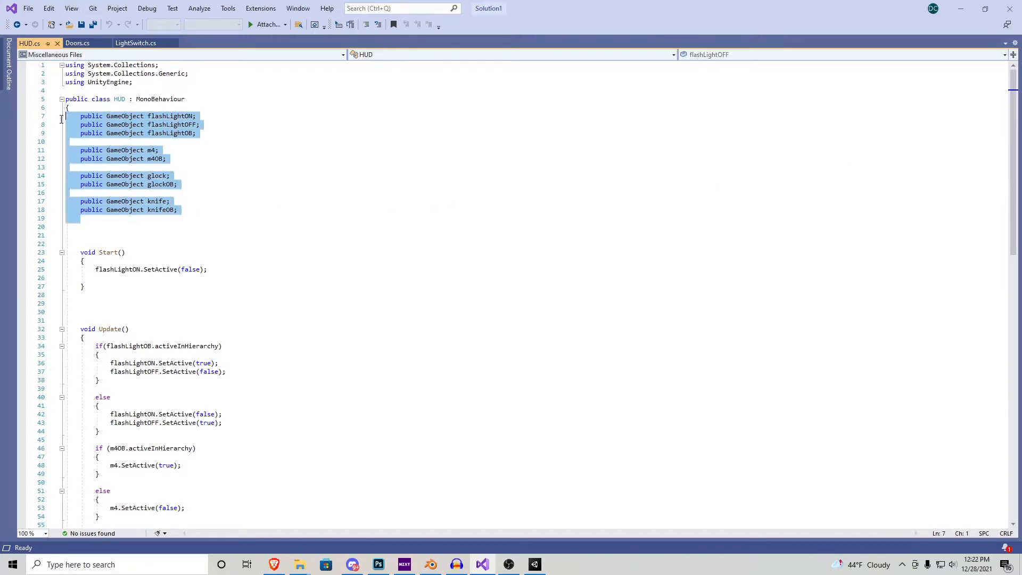
pyautogui.click(196, 133)
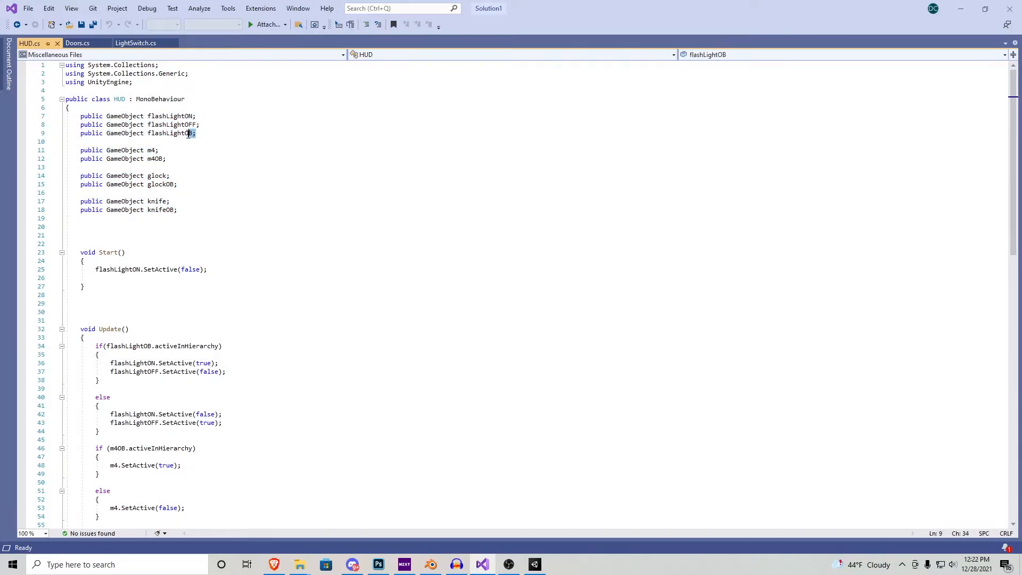
pyautogui.moveTo(183, 133); pyautogui.dragTo(196, 134)
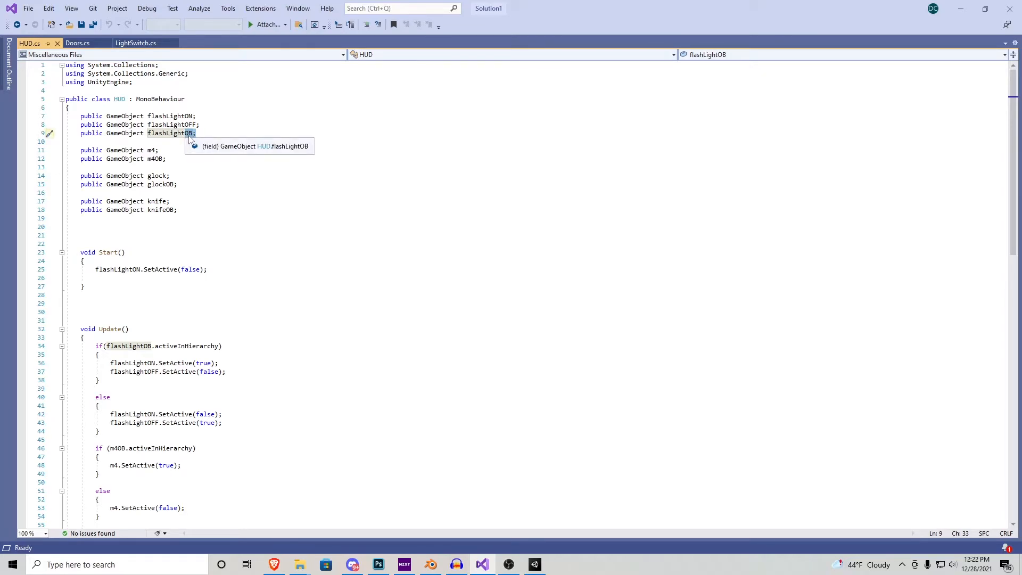
pyautogui.moveTo(200, 125); pyautogui.dragTo(149, 116)
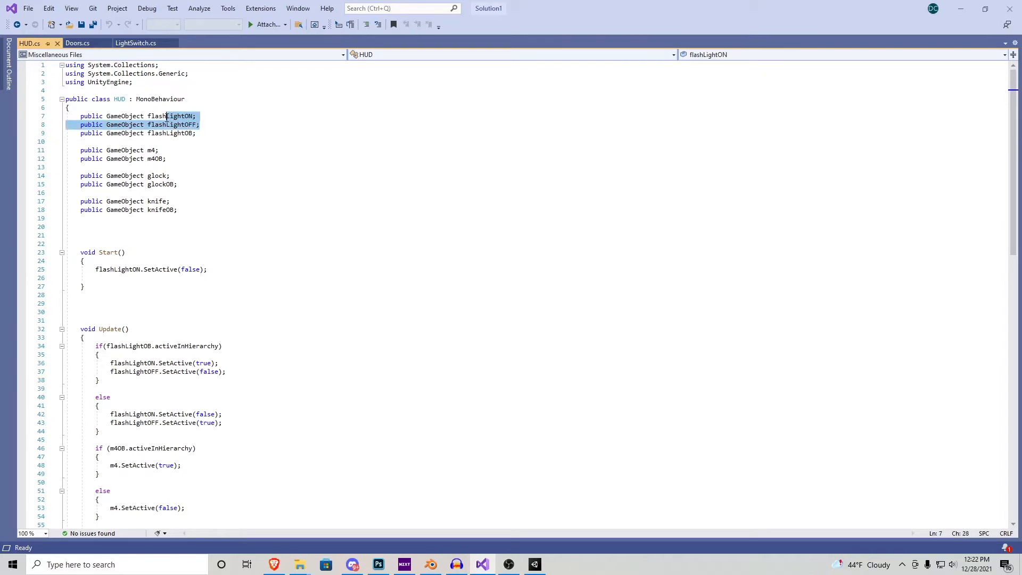
pyautogui.click(159, 150)
pyautogui.doubleClick(152, 150)
pyautogui.doubleClick(157, 176)
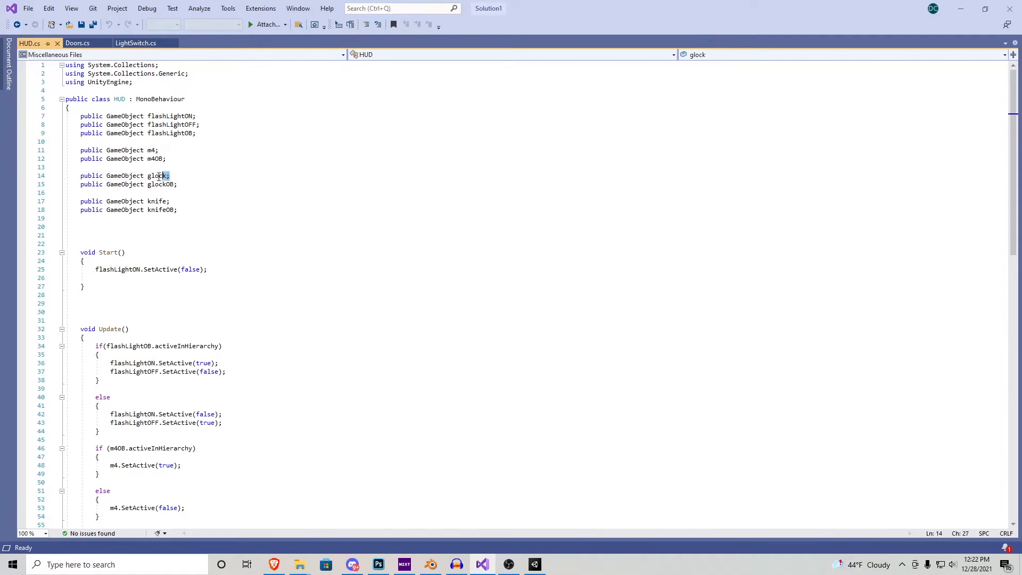
pyautogui.click(170, 202)
pyautogui.press('Up')
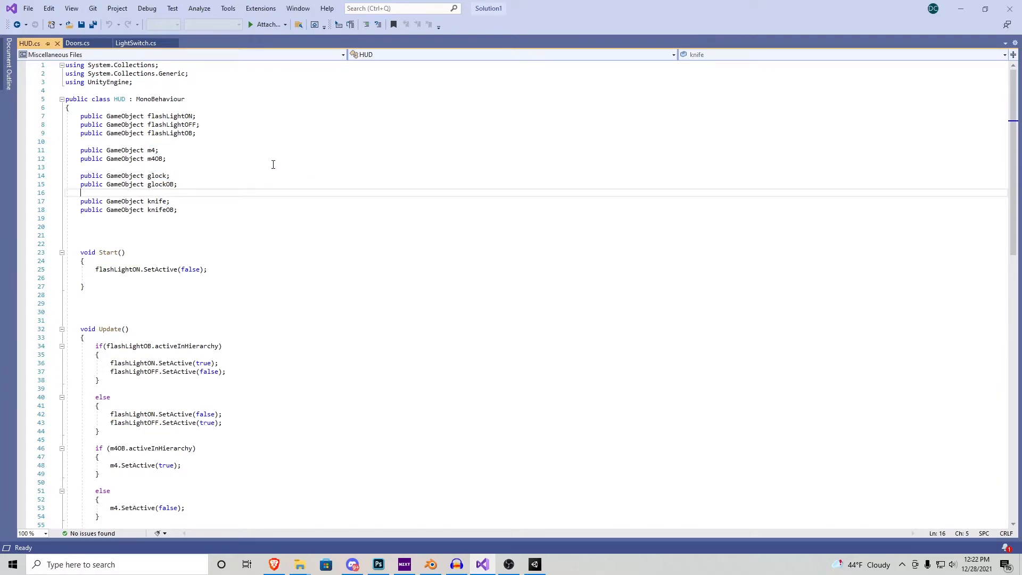
pyautogui.press('Down')
pyautogui.press('Down')
pyautogui.press('Down')
pyautogui.hotkey('shift', 'Up')
pyautogui.hotkey('shift', 'Up')
pyautogui.hotkey('shift', 'Up')
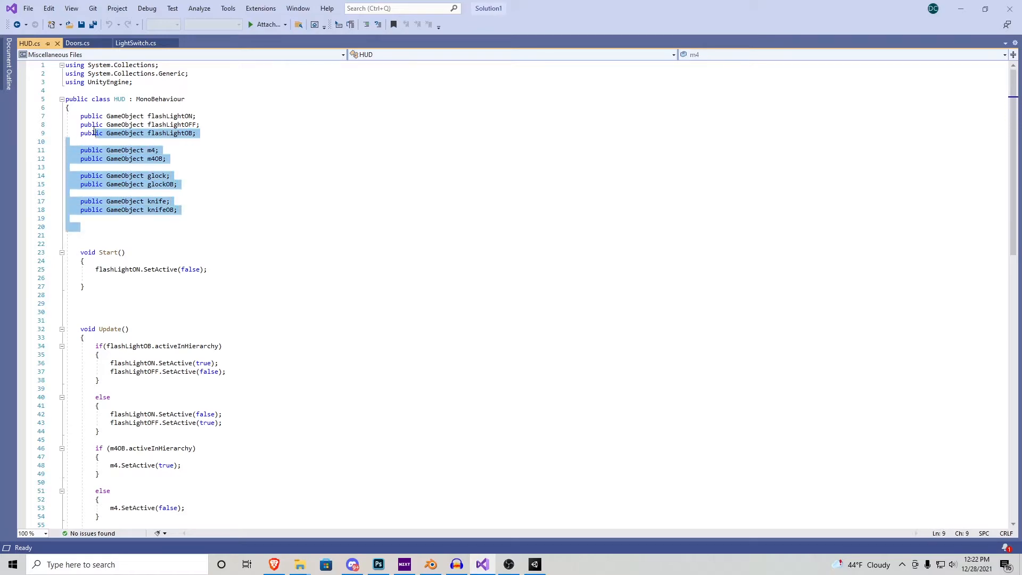
pyautogui.hotkey('shift', 'Up')
pyautogui.hotkey('shift', 'Up')
pyautogui.click(133, 126)
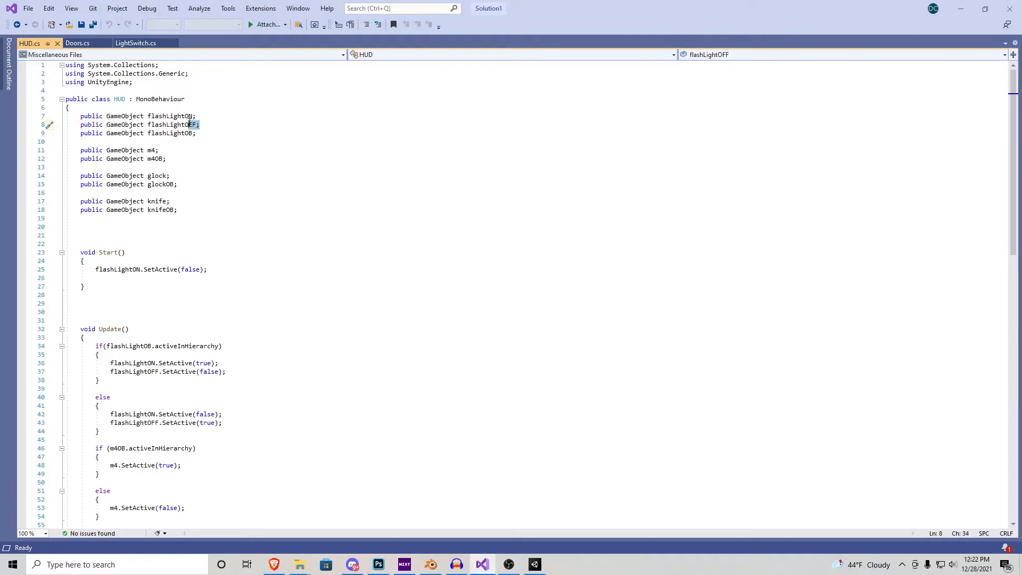
pyautogui.moveTo(200, 126); pyautogui.dragTo(68, 118)
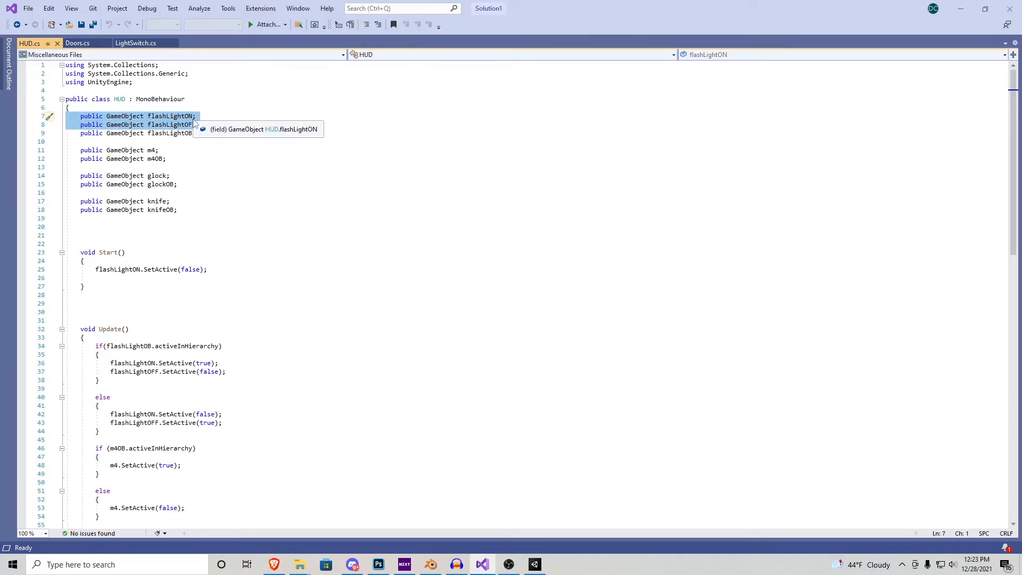
pyautogui.moveTo(196, 133); pyautogui.dragTo(69, 135)
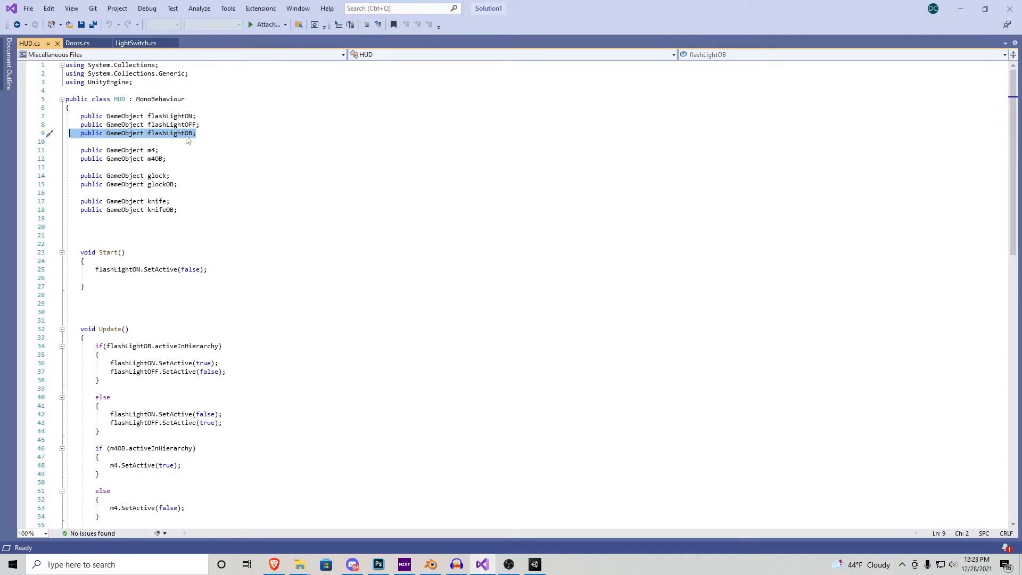
pyautogui.press('End')
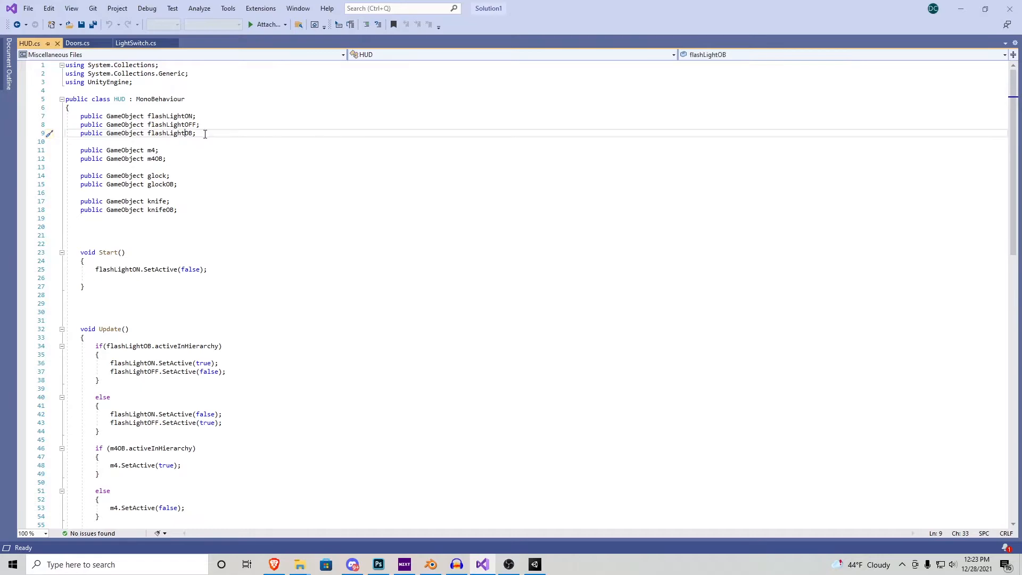
pyautogui.keyDown('shift'); pyautogui.click(67, 136); pyautogui.keyUp('shift')
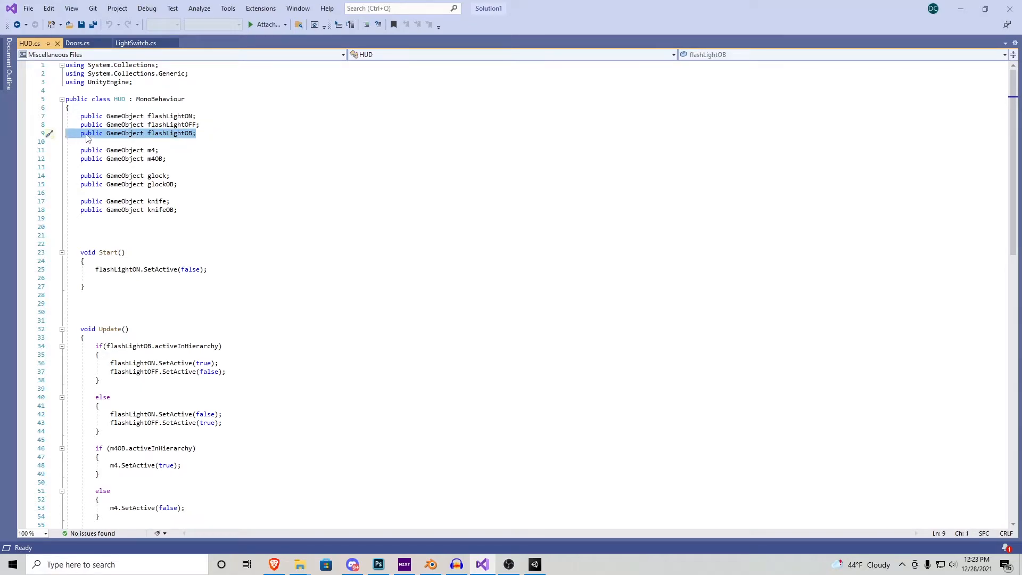
pyautogui.click(198, 117)
pyautogui.keyDown('shift'); pyautogui.click(67, 117); pyautogui.keyUp('shift')
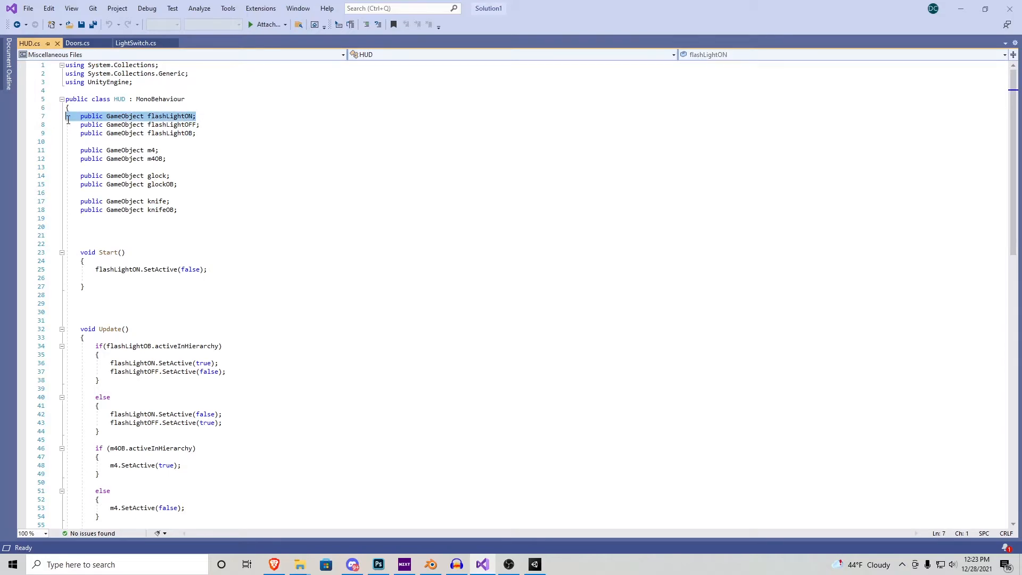
pyautogui.moveTo(184, 185); pyautogui.dragTo(141, 184)
pyautogui.moveTo(184, 149); pyautogui.dragTo(124, 150)
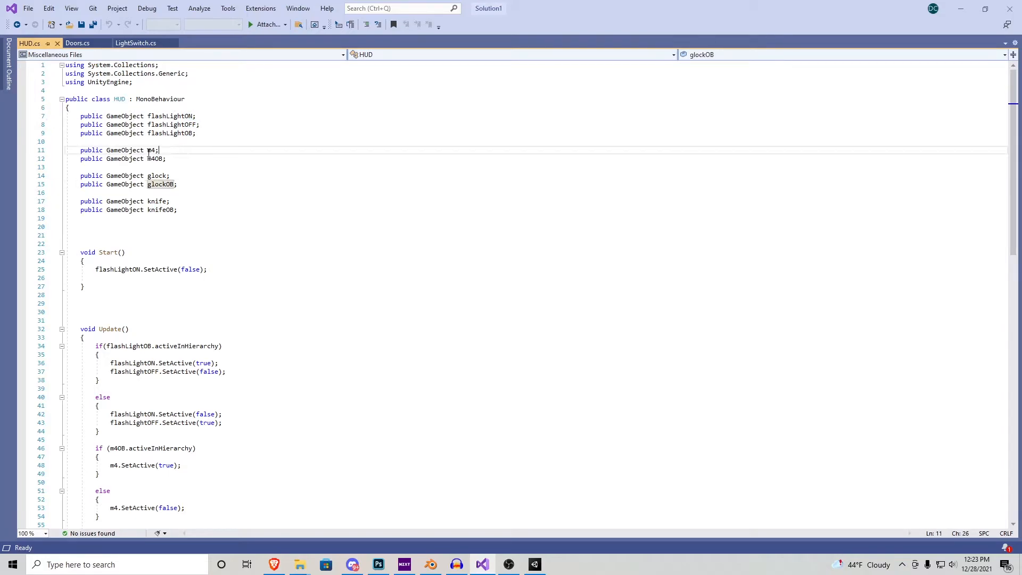
pyautogui.moveTo(177, 174); pyautogui.dragTo(125, 176)
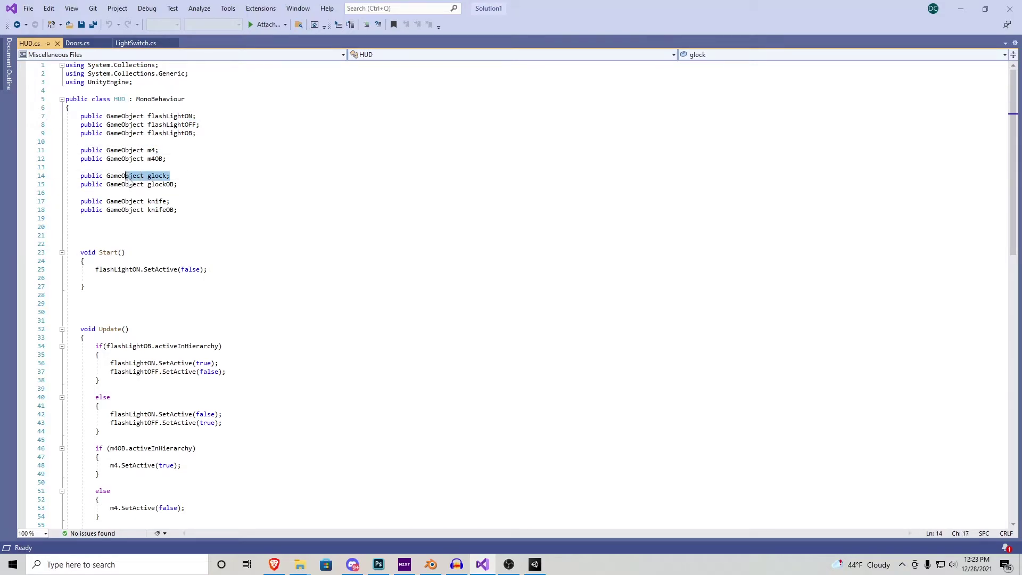
pyautogui.moveTo(171, 202)
pyautogui.mouseDown()
pyautogui.moveTo(131, 202)
pyautogui.moveTo(141, 158)
pyautogui.mouseUp()
pyautogui.click(176, 210)
pyautogui.scroll(-2, 141, 158)
pyautogui.moveTo(85, 235); pyautogui.dragTo(70, 202)
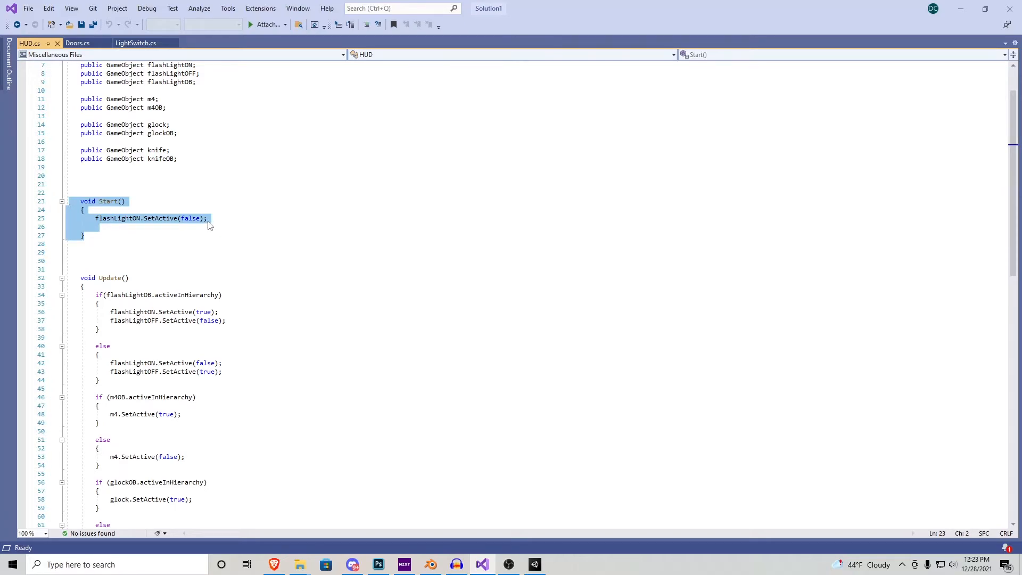
pyautogui.click(189, 220)
pyautogui.doubleClick(192, 220)
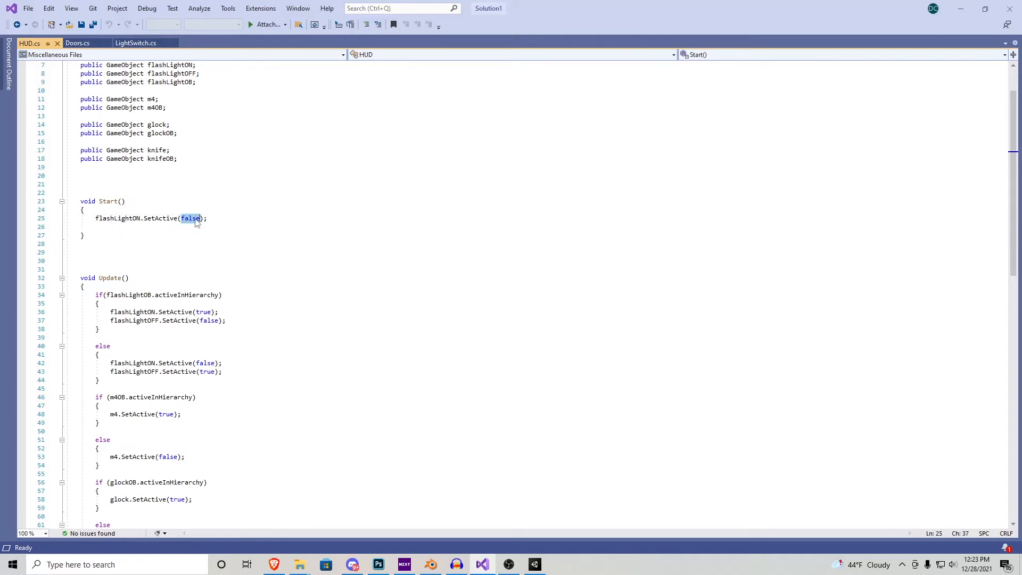
pyautogui.press('Up')
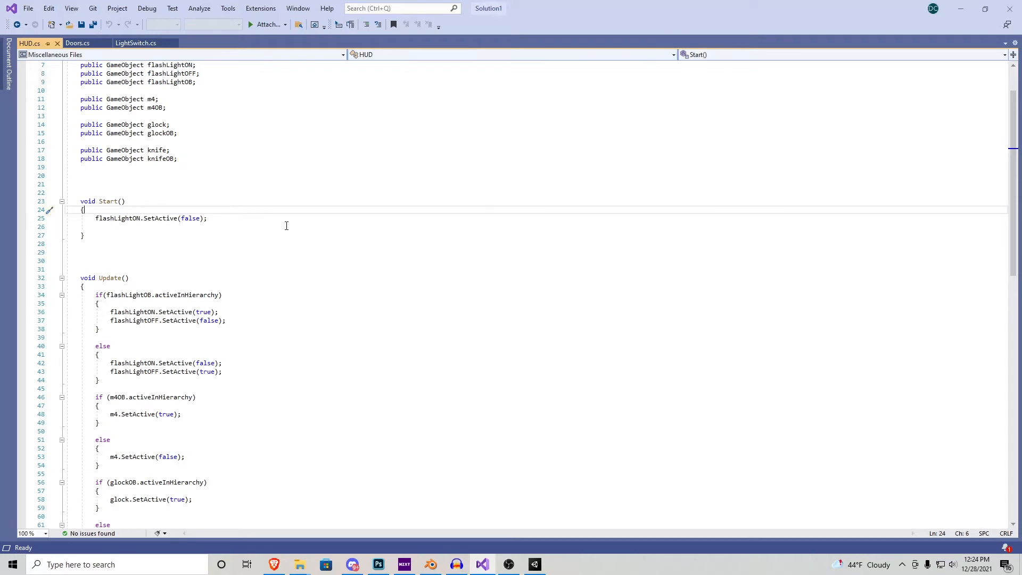
pyautogui.scroll(-7, 285, 226)
pyautogui.moveTo(168, 474); pyautogui.dragTo(64, 99)
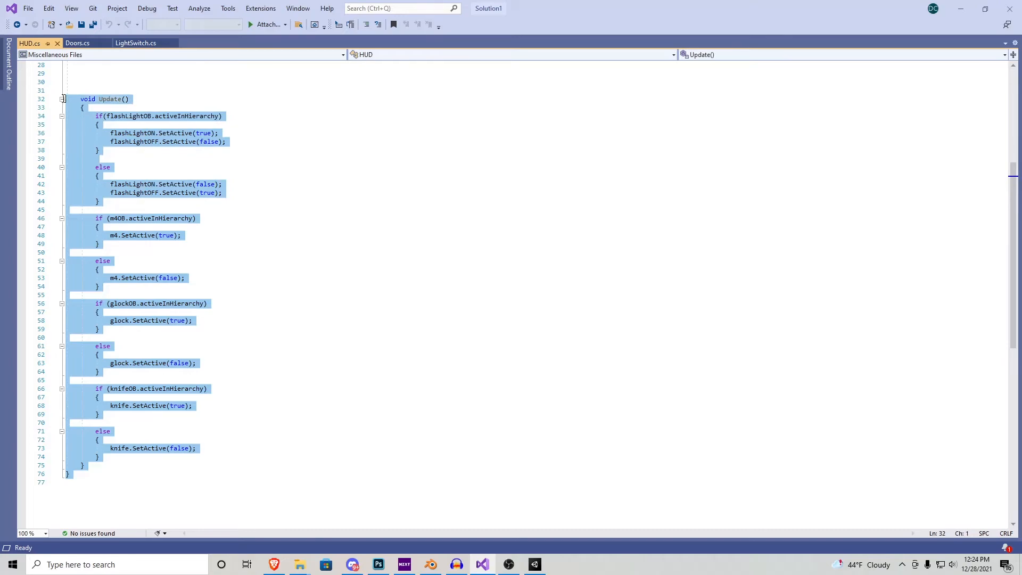
# Walk through the flashlight if/else block that toggles the flashLightON and flashLightOFF icons.
pyautogui.click(94, 106)
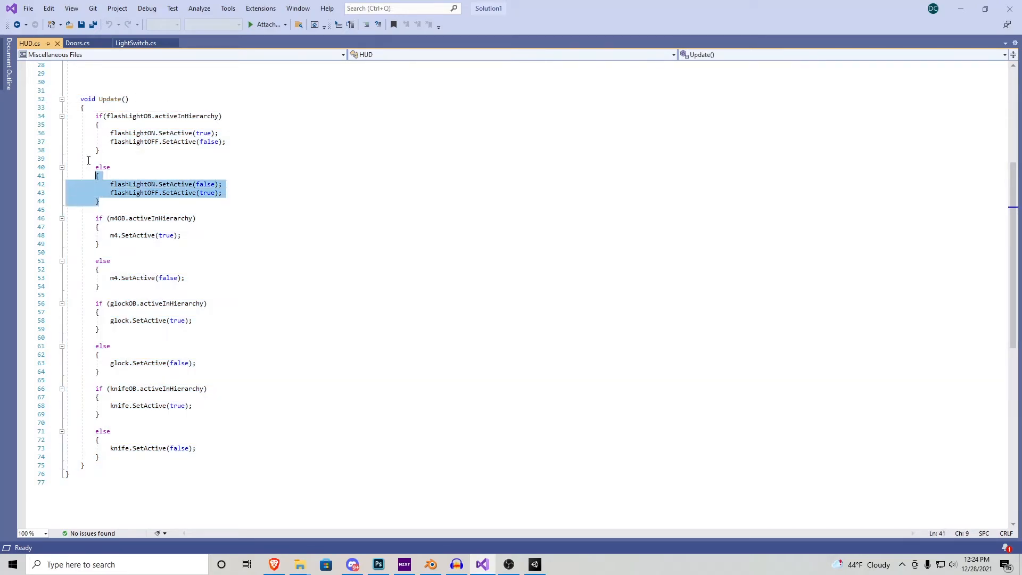
pyautogui.moveTo(113, 207); pyautogui.dragTo(66, 107)
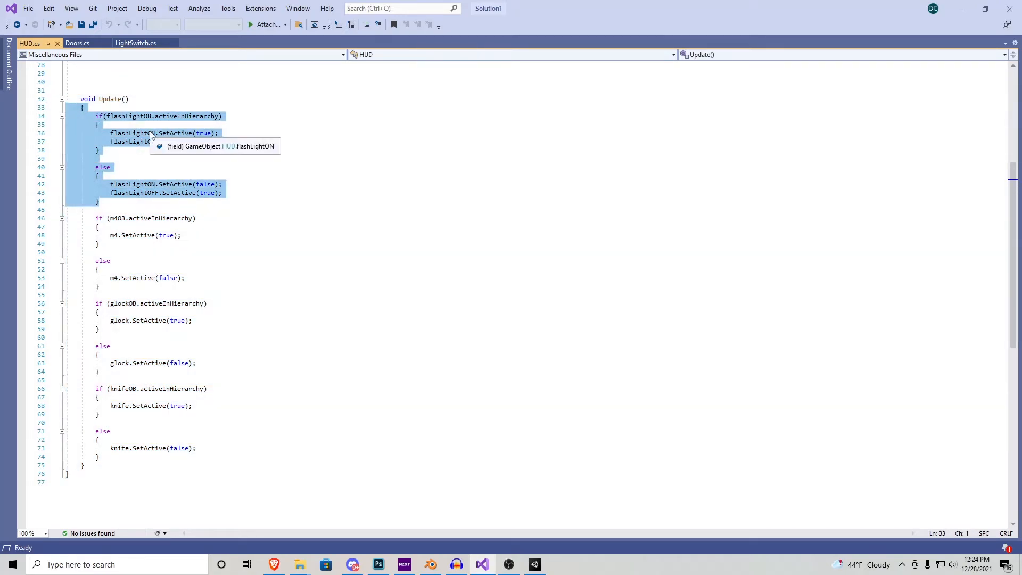
pyautogui.moveTo(240, 116); pyautogui.dragTo(96, 116)
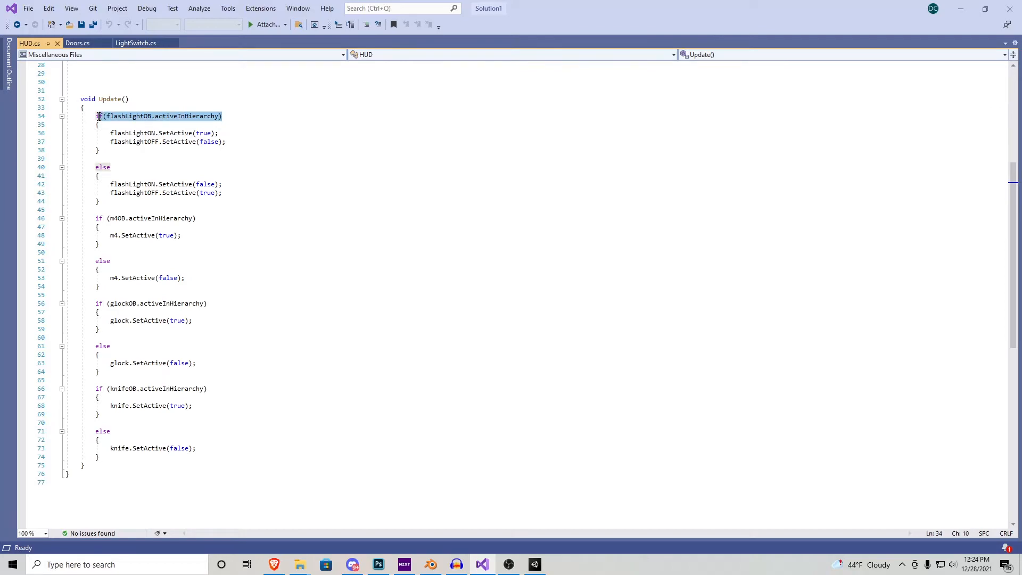
pyautogui.click(165, 126)
pyautogui.moveTo(227, 132); pyautogui.dragTo(107, 133)
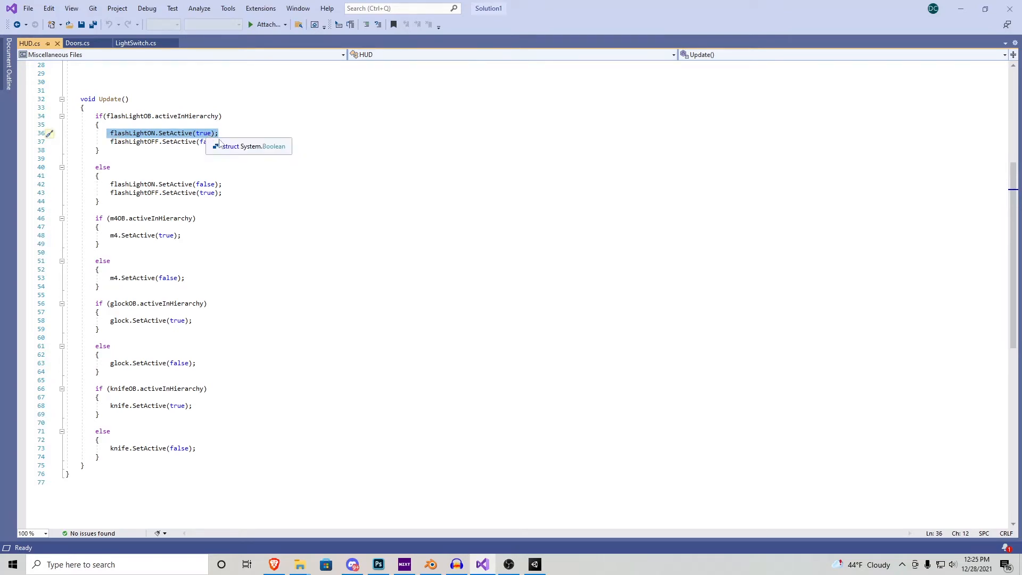
pyautogui.moveTo(227, 141); pyautogui.dragTo(106, 142)
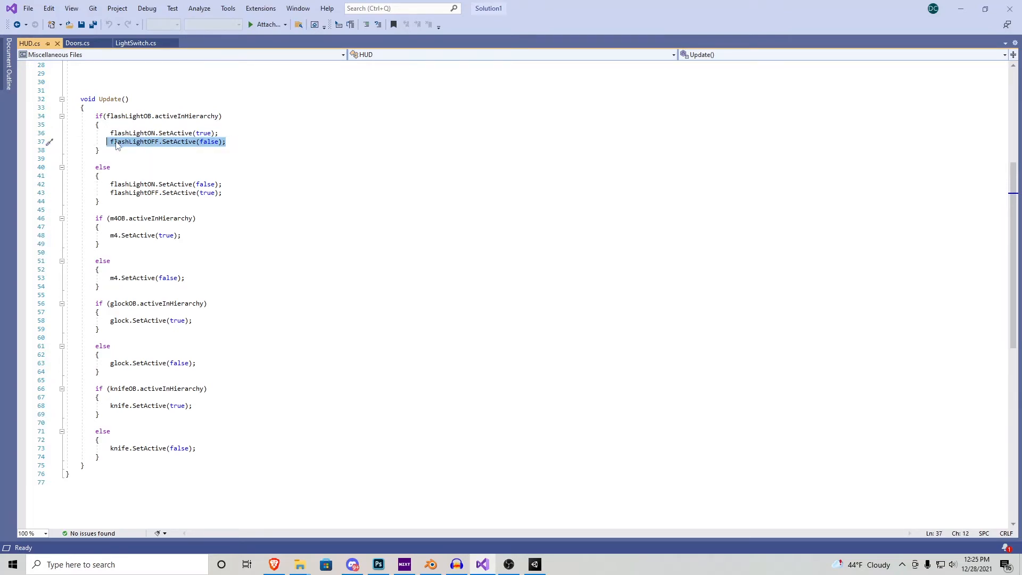
pyautogui.click(128, 148)
pyautogui.moveTo(224, 116); pyautogui.dragTo(67, 116)
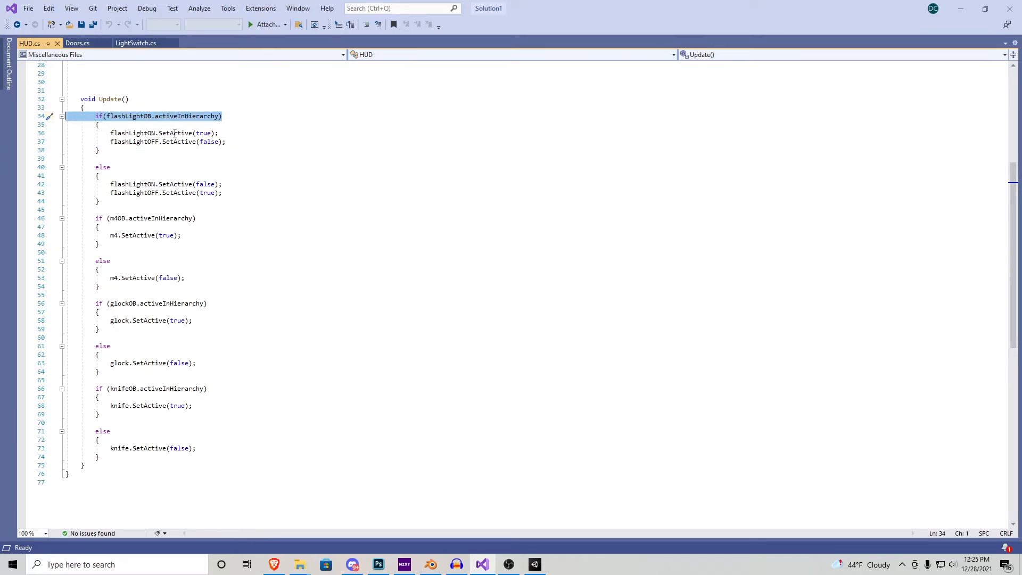
pyautogui.click(200, 167)
pyautogui.moveTo(222, 183); pyautogui.dragTo(106, 183)
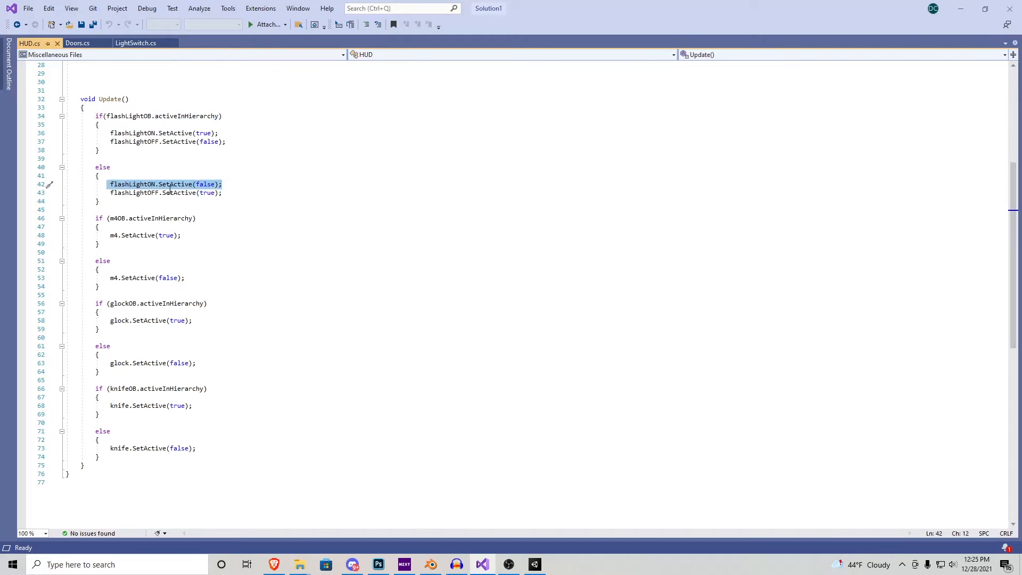
pyautogui.click(171, 192)
pyautogui.moveTo(238, 192); pyautogui.dragTo(111, 192)
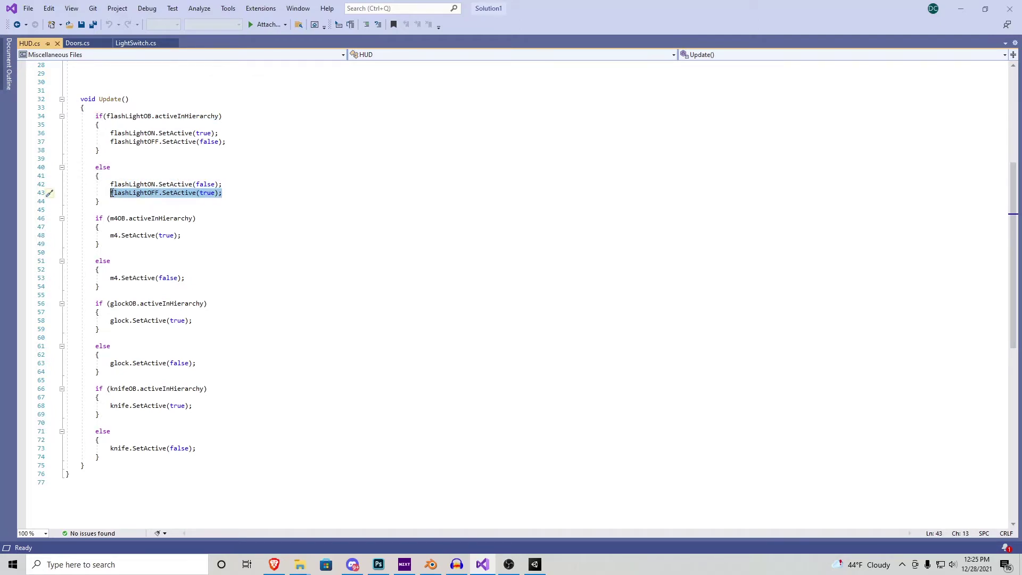
pyautogui.press('Up')
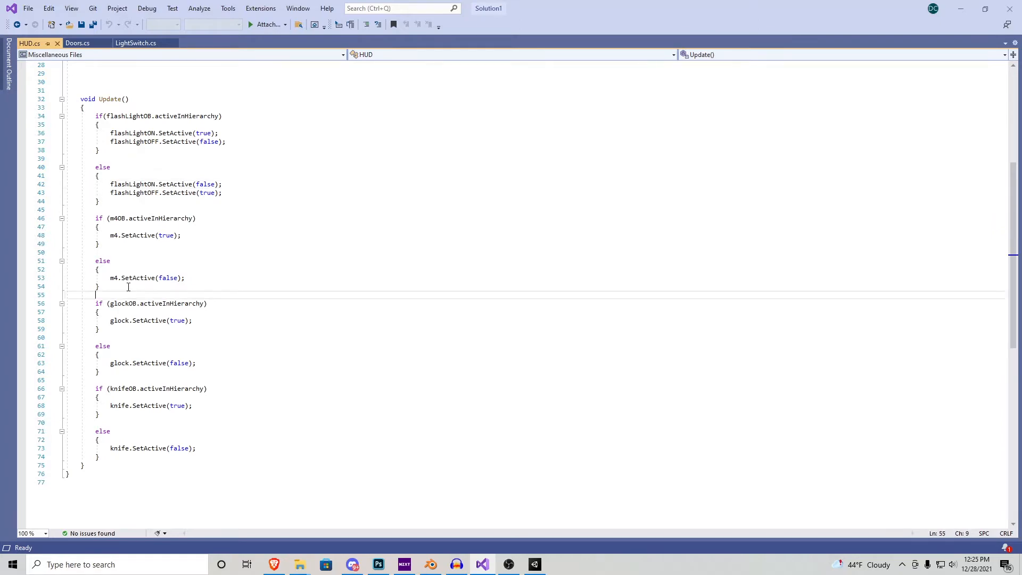
# Walk through the m4 if/else block that shows and hides the M4 icon.
pyautogui.moveTo(67, 295); pyautogui.dragTo(68, 218)
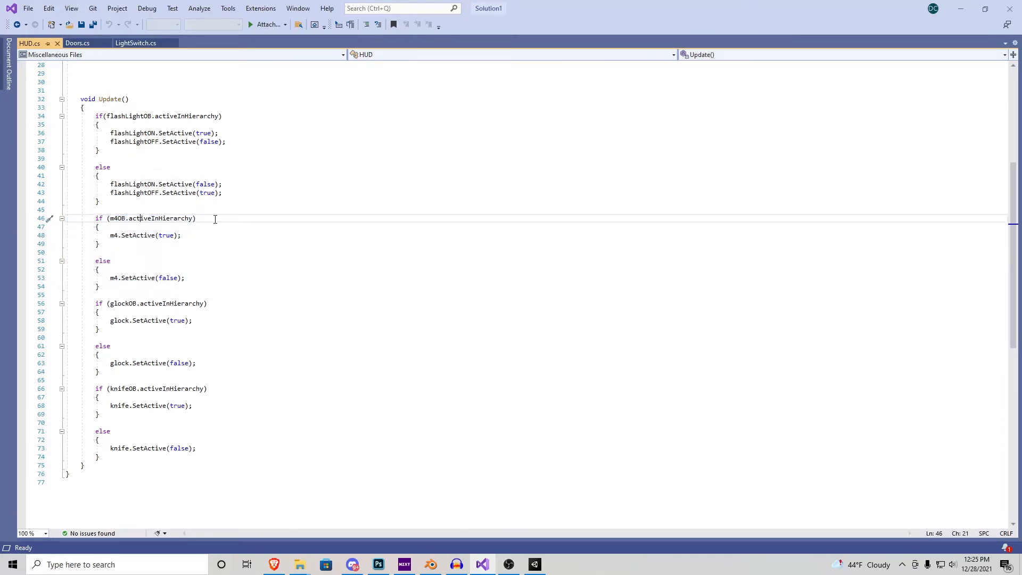
pyautogui.moveTo(197, 218); pyautogui.dragTo(107, 218)
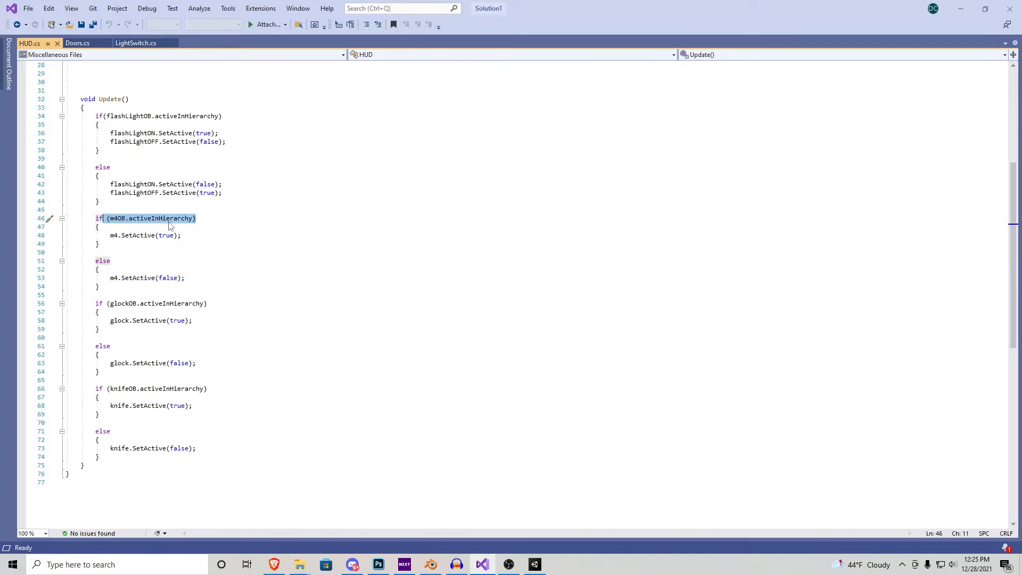
pyautogui.moveTo(183, 235); pyautogui.dragTo(103, 234)
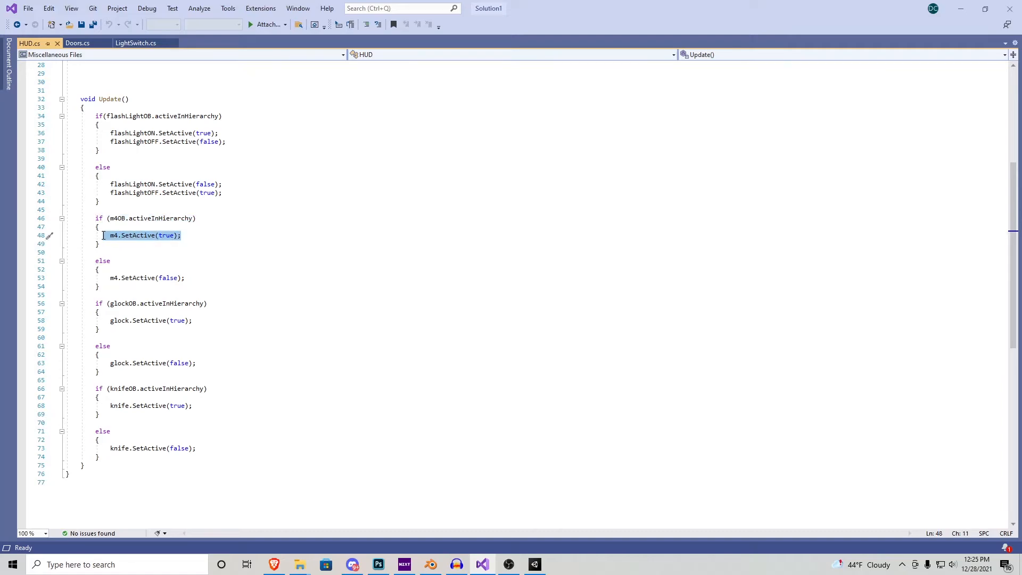
pyautogui.doubleClick(102, 260)
pyautogui.click(187, 218)
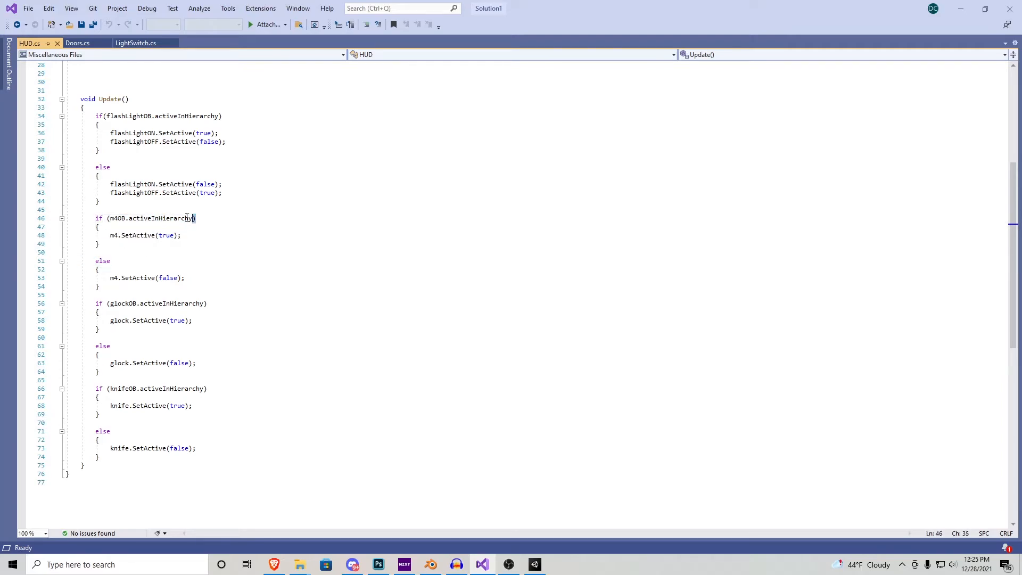
pyautogui.moveTo(195, 218); pyautogui.dragTo(102, 219)
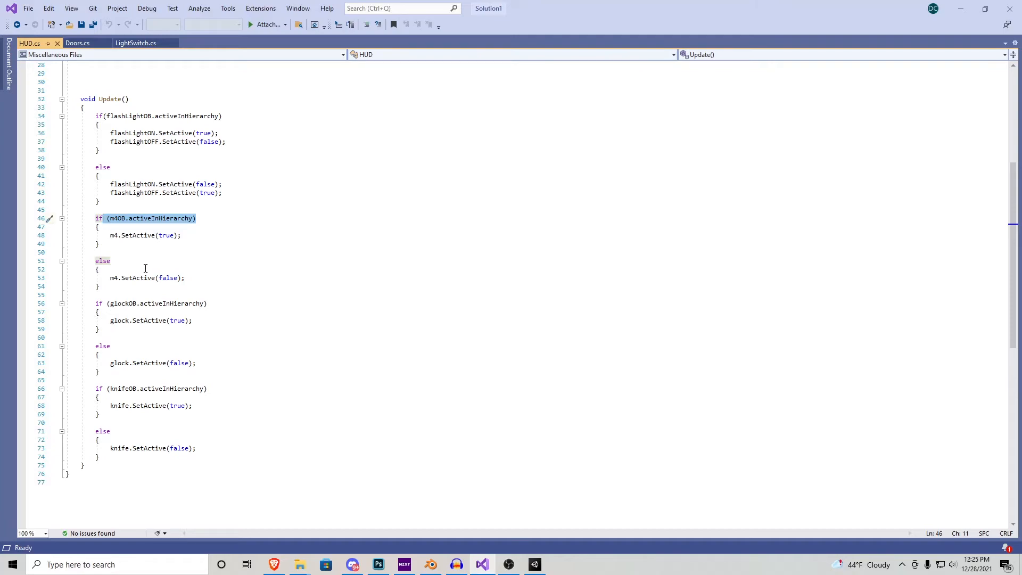
pyautogui.moveTo(188, 278); pyautogui.dragTo(111, 278)
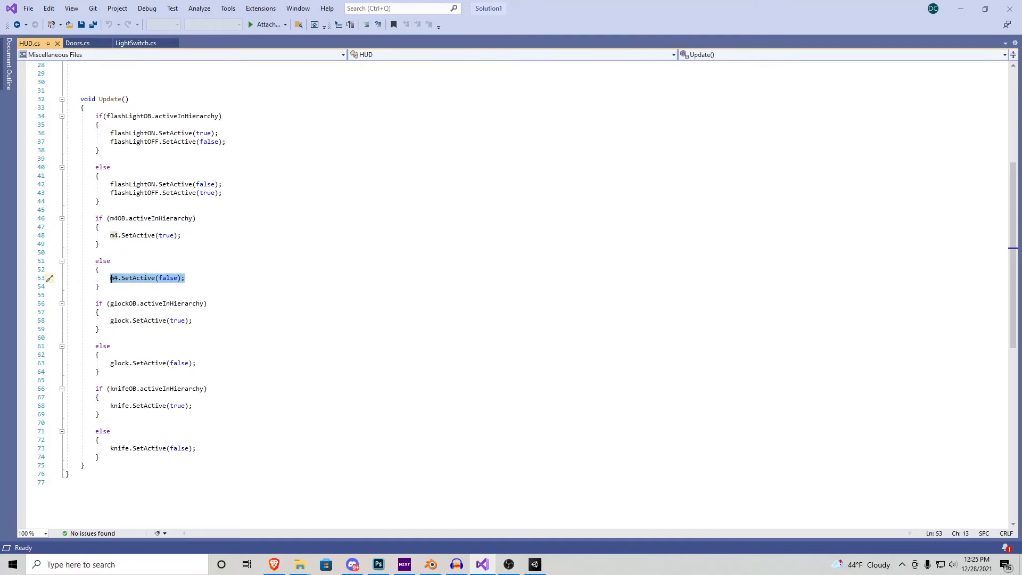
pyautogui.click(112, 279)
# Highlight the glock and knife if/else blocks, then return to Unity.
pyautogui.moveTo(120, 374); pyautogui.dragTo(66, 303)
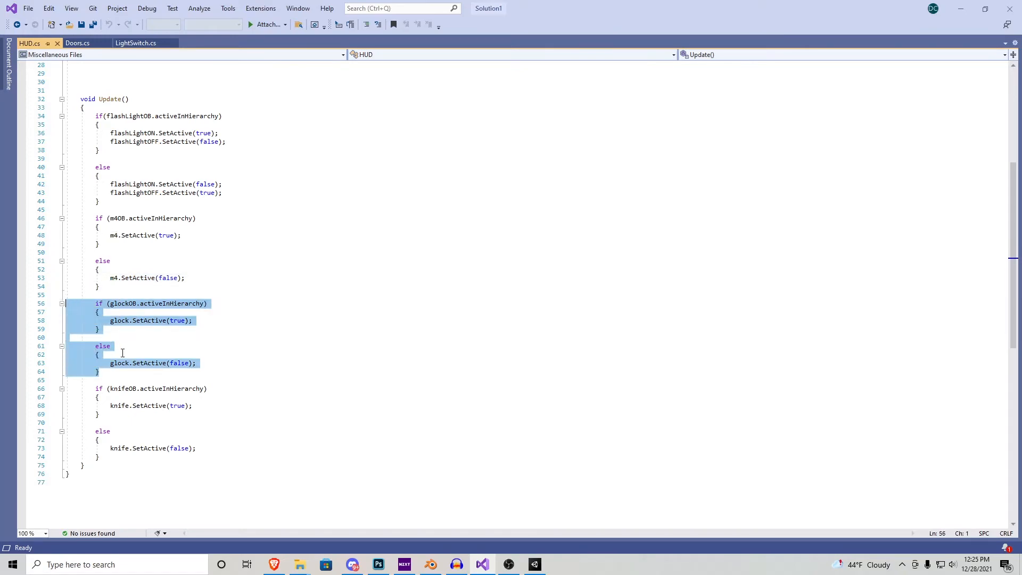
pyautogui.moveTo(100, 457); pyautogui.dragTo(68, 389)
pyautogui.click(535, 564)
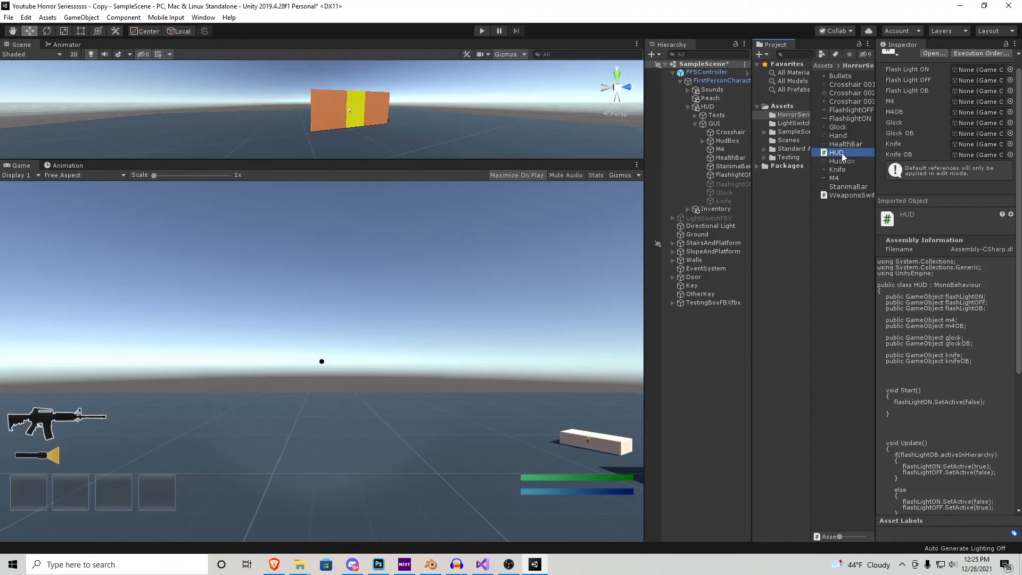
# Add the HUD script to FPSController and expand its fields.
pyautogui.moveTo(842, 154); pyautogui.dragTo(711, 72)
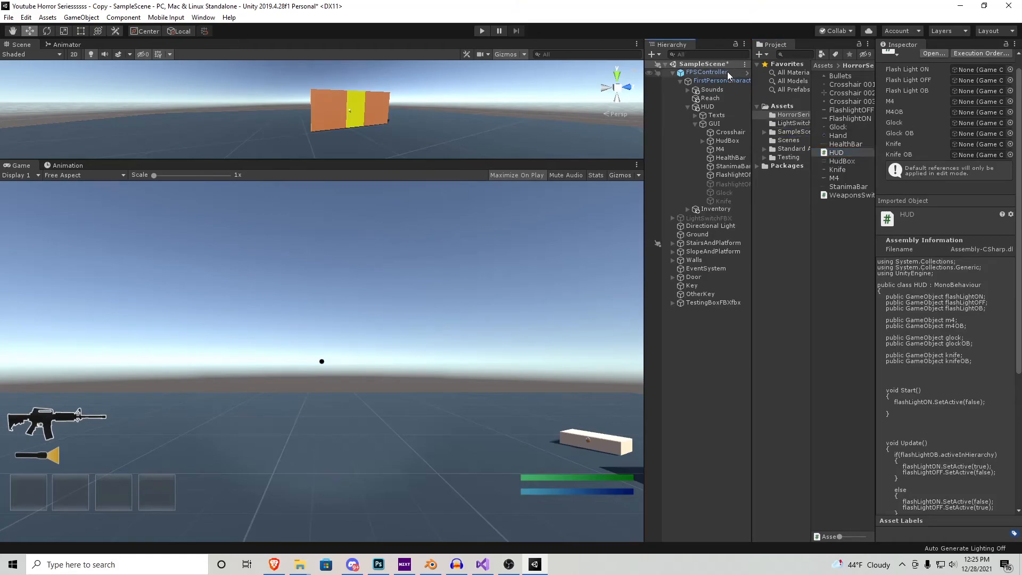
pyautogui.click(929, 512)
pyautogui.scroll(-3, 957, 480)
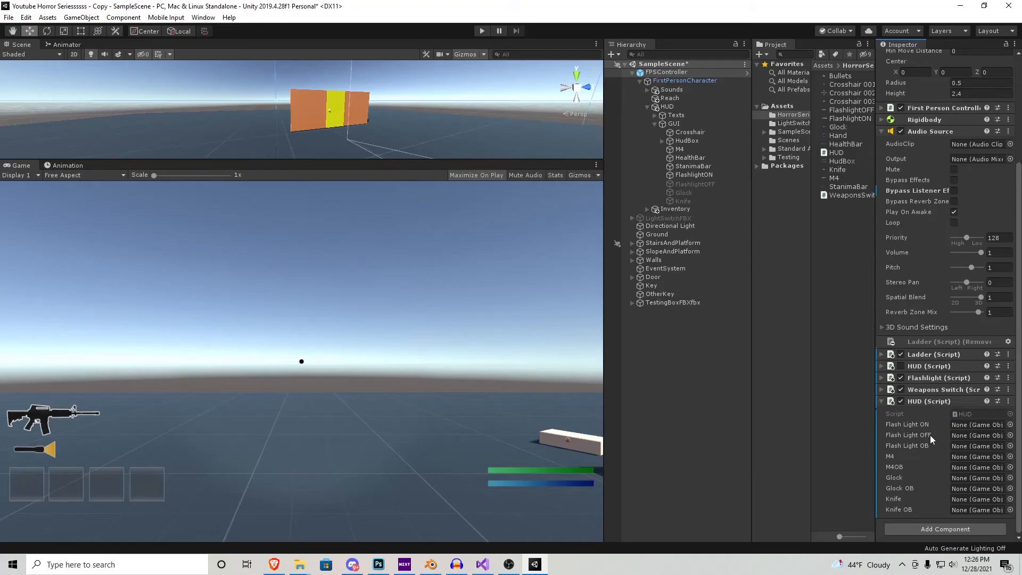
# Assign FlashlightON, FlashlightOFF, M4, Glock and Knife to their HUD script fields.
pyautogui.moveTo(694, 174); pyautogui.dragTo(977, 424)
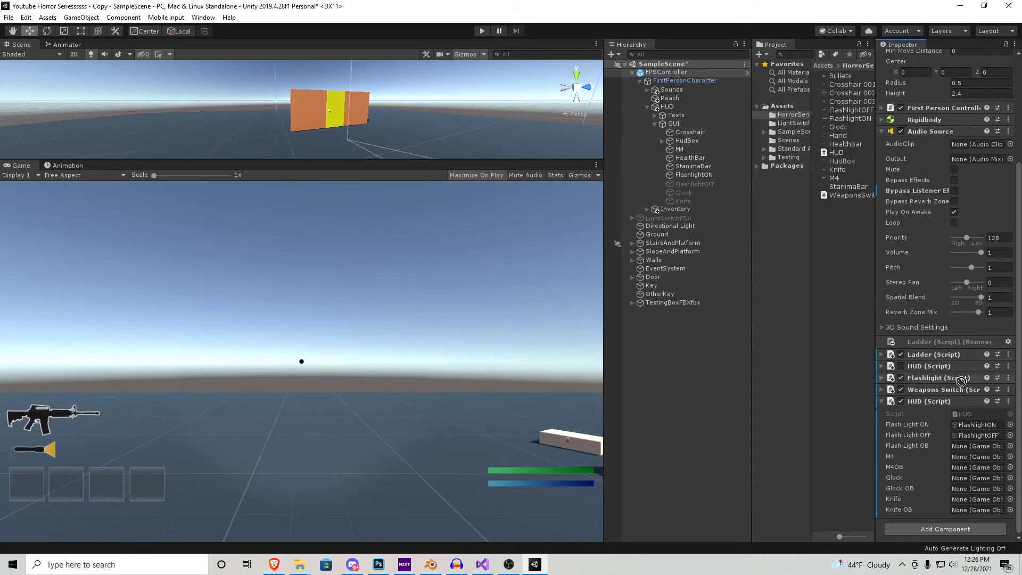
pyautogui.moveTo(694, 184)
pyautogui.mouseDown()
pyautogui.moveTo(978, 434)
pyautogui.moveTo(967, 457)
pyautogui.mouseUp()
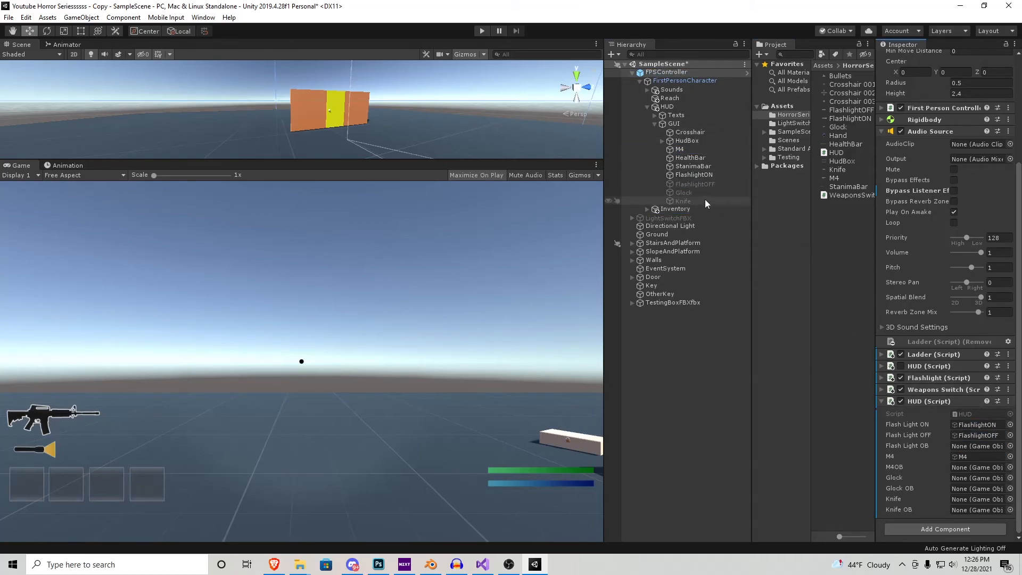
pyautogui.moveTo(693, 193); pyautogui.dragTo(957, 478)
pyautogui.moveTo(692, 201); pyautogui.dragTo(978, 499)
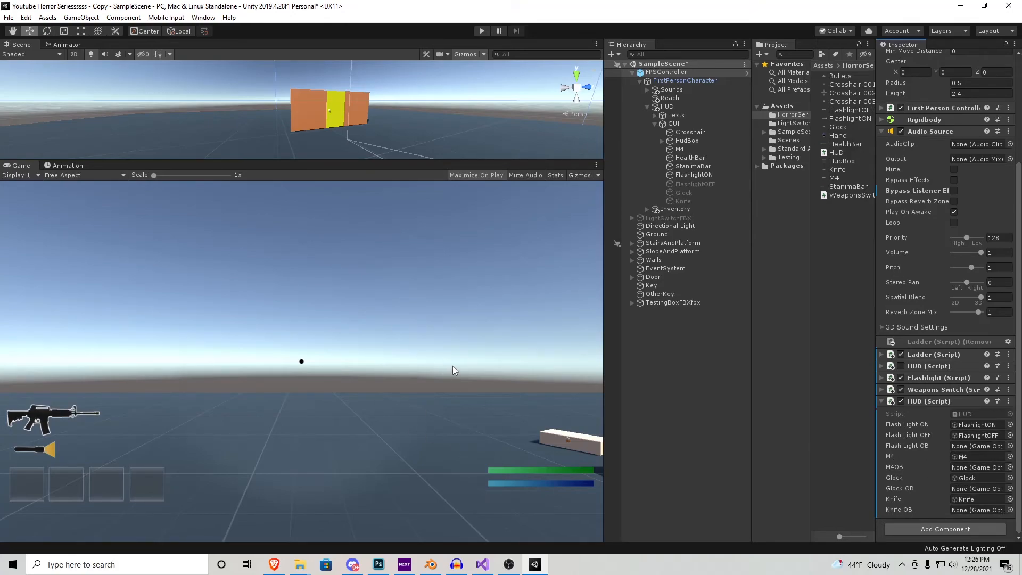
# Assign Inventory's m4FBX, GlockFBX, KnifeFBXFile and Flashlight to the HUD script's M4OB, Glock OB, Knife OB and Flash Light OB fields.
pyautogui.click(654, 124)
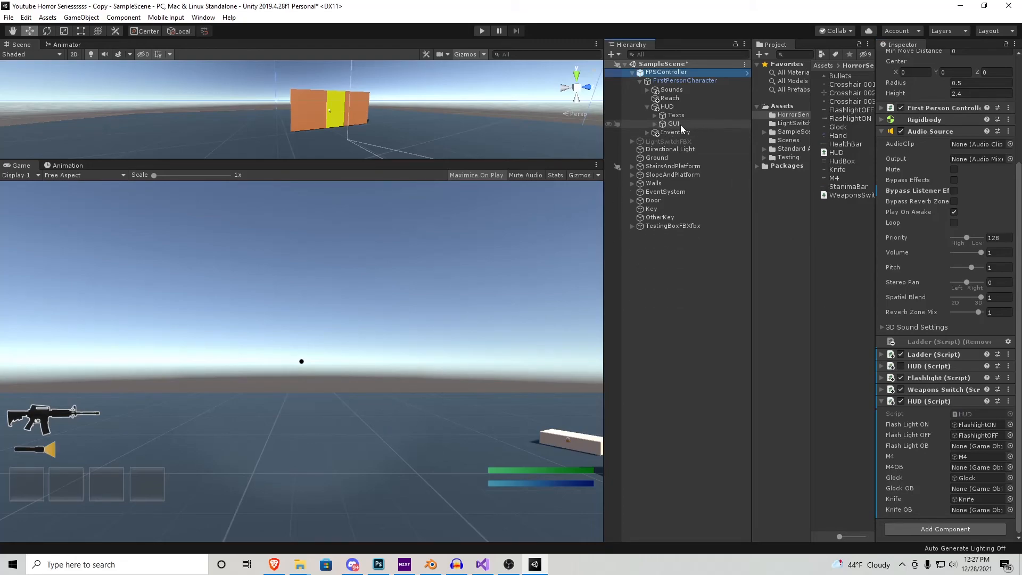
pyautogui.click(647, 132)
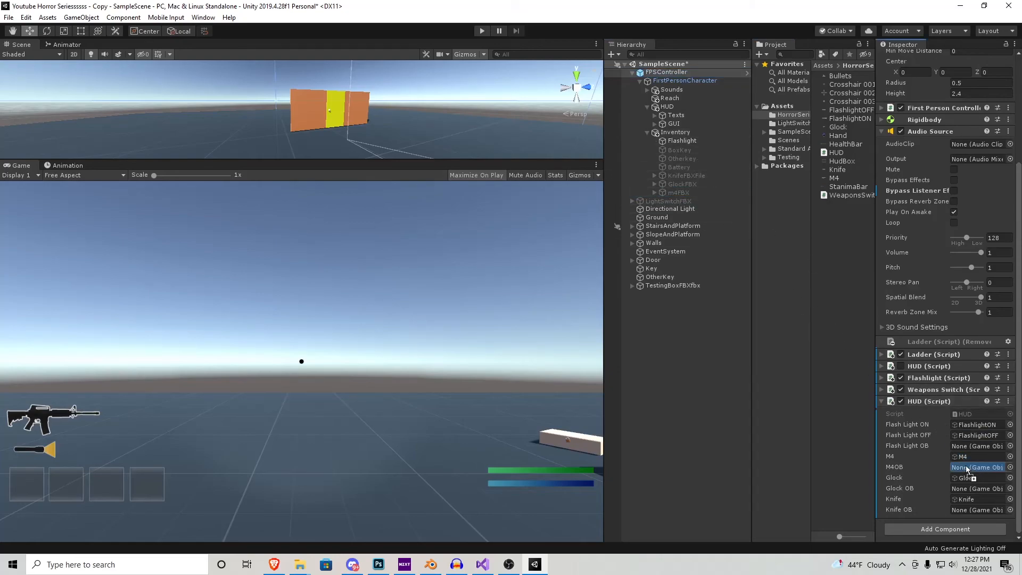
pyautogui.moveTo(928, 389); pyautogui.dragTo(980, 466)
pyautogui.moveTo(683, 184); pyautogui.dragTo(977, 488)
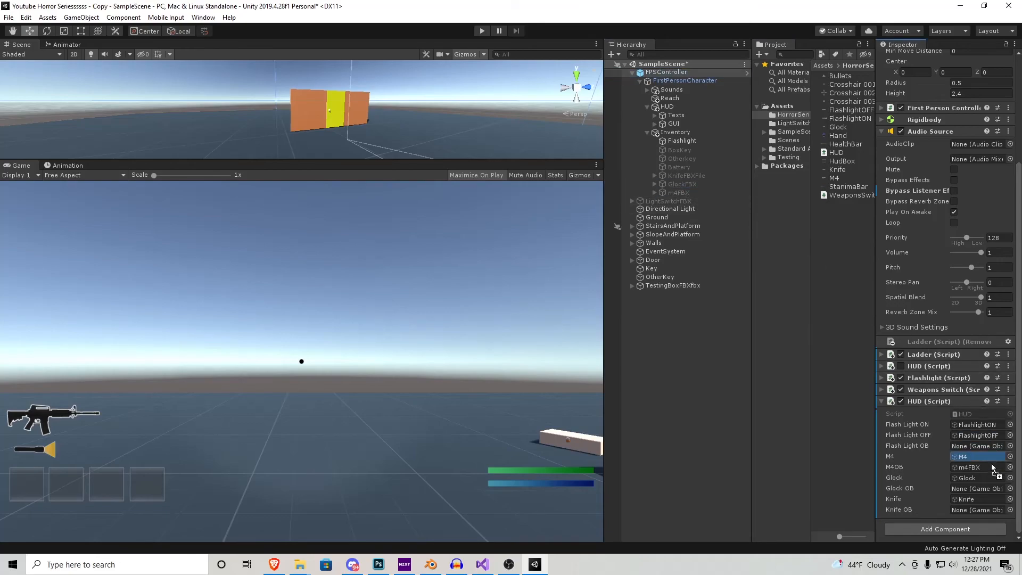
pyautogui.moveTo(682, 175); pyautogui.dragTo(977, 509)
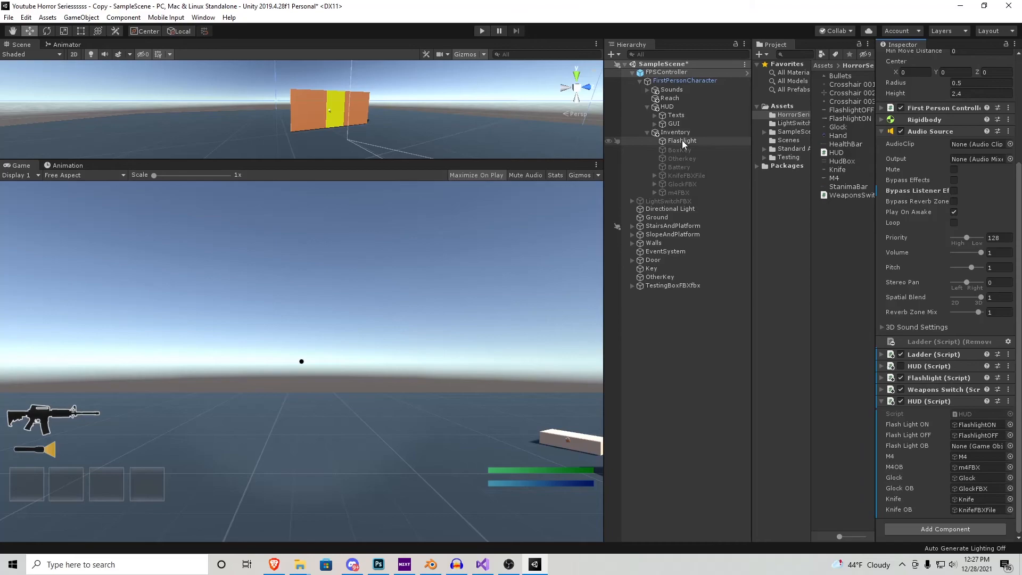
pyautogui.moveTo(683, 141); pyautogui.dragTo(961, 445)
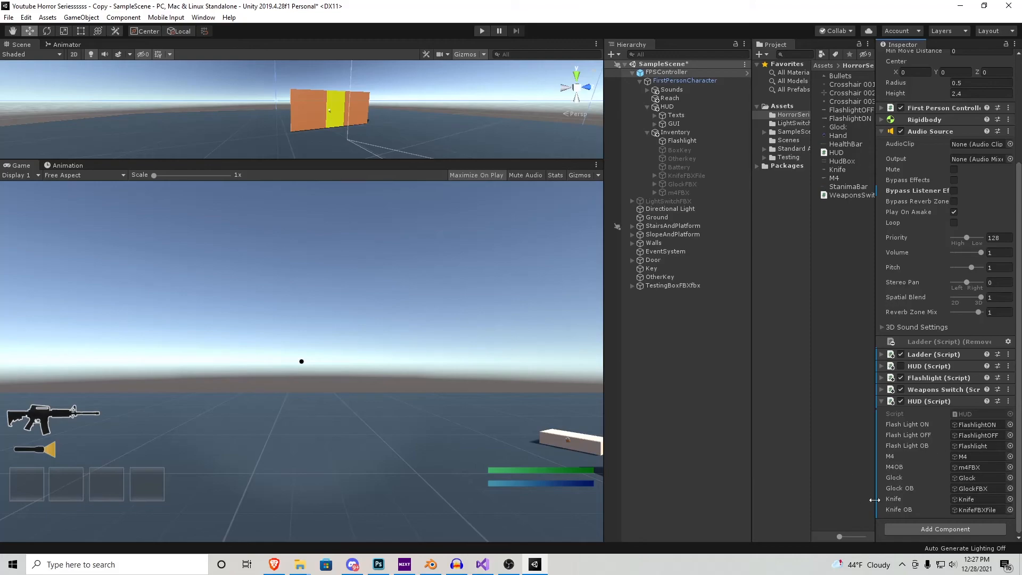
pyautogui.click(482, 31)
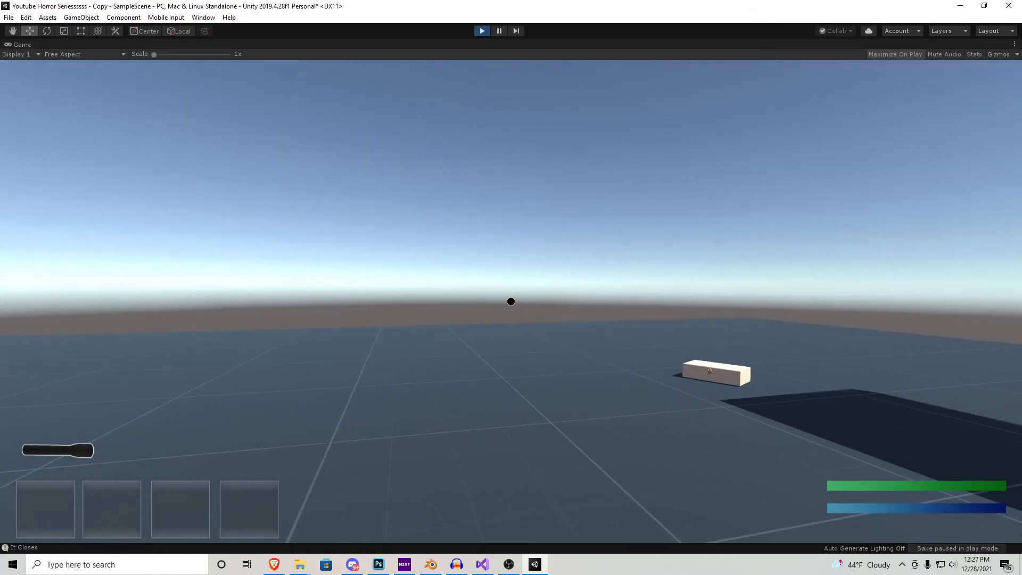
pyautogui.press('f')
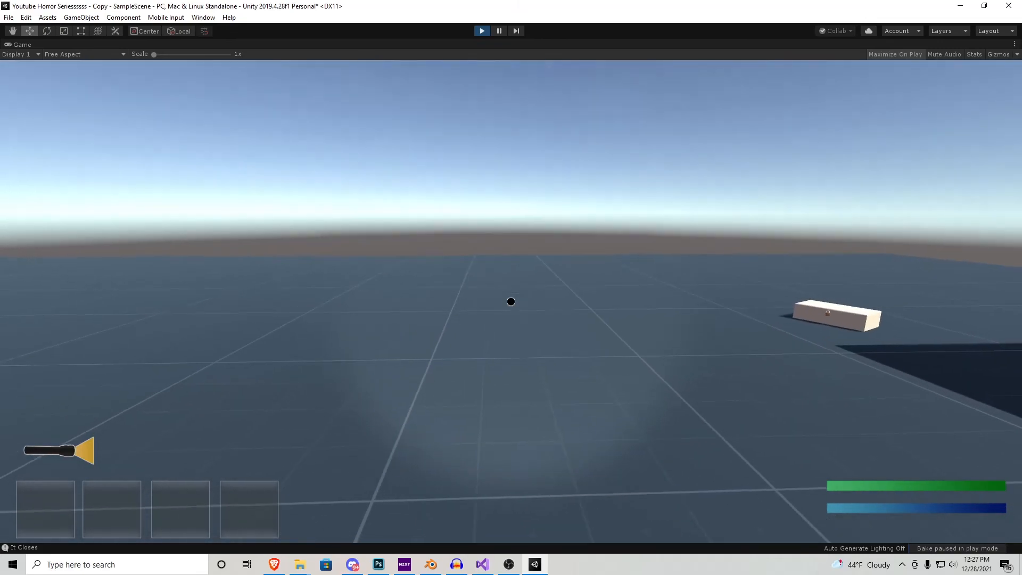
pyautogui.press('f')
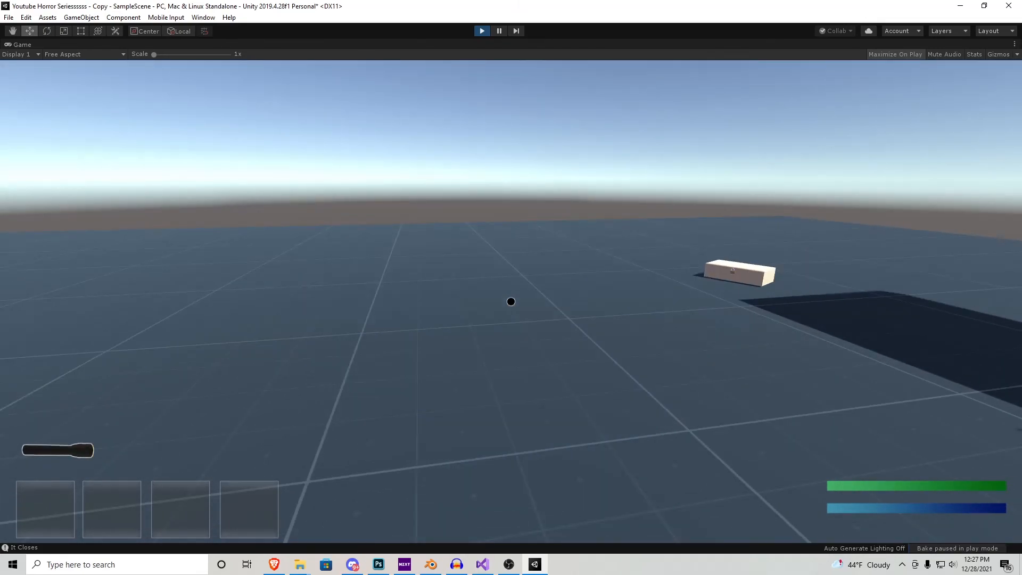
pyautogui.press('1')
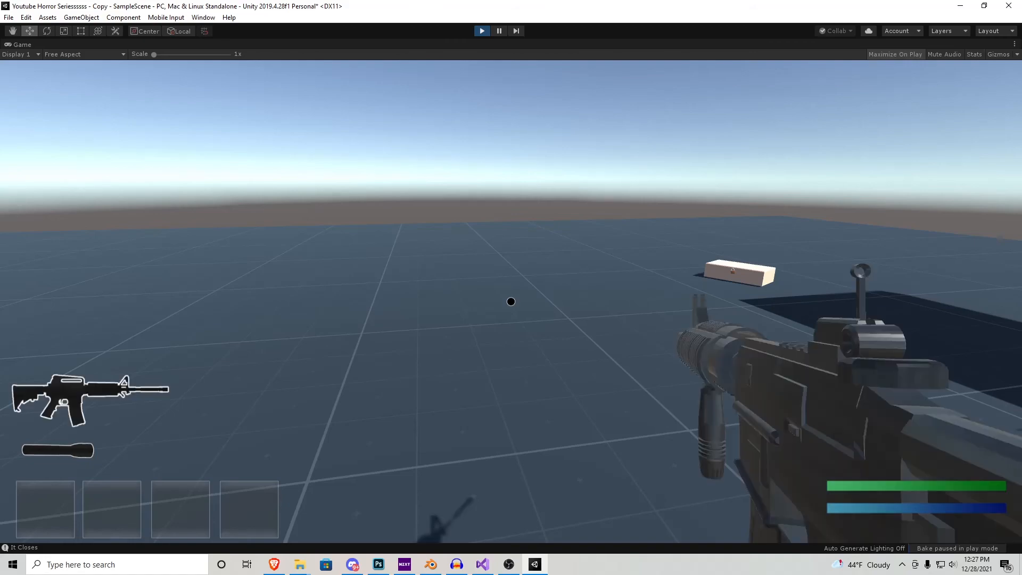
pyautogui.press('2')
pyautogui.press('3')
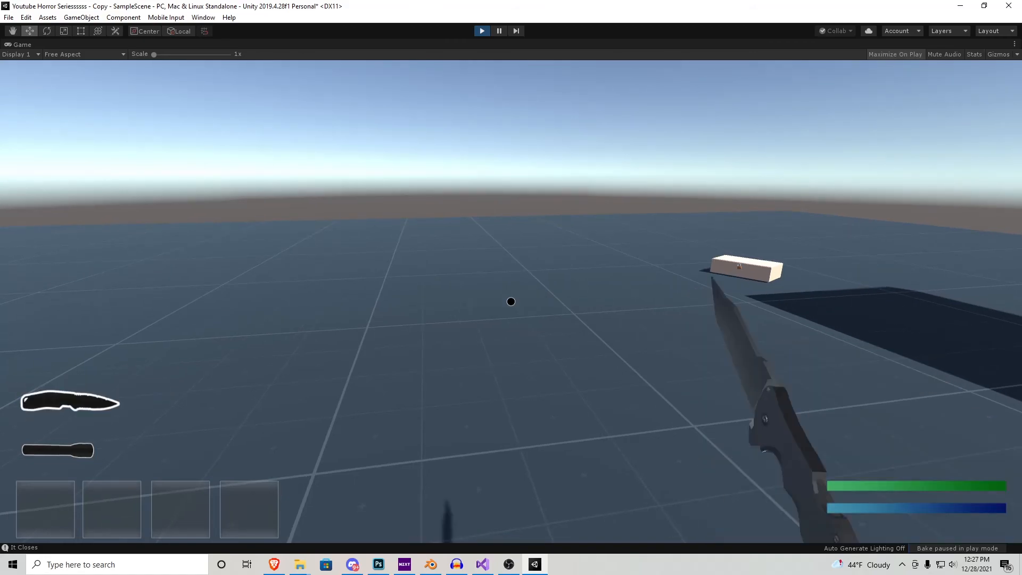
pyautogui.press('1')
pyautogui.press('2')
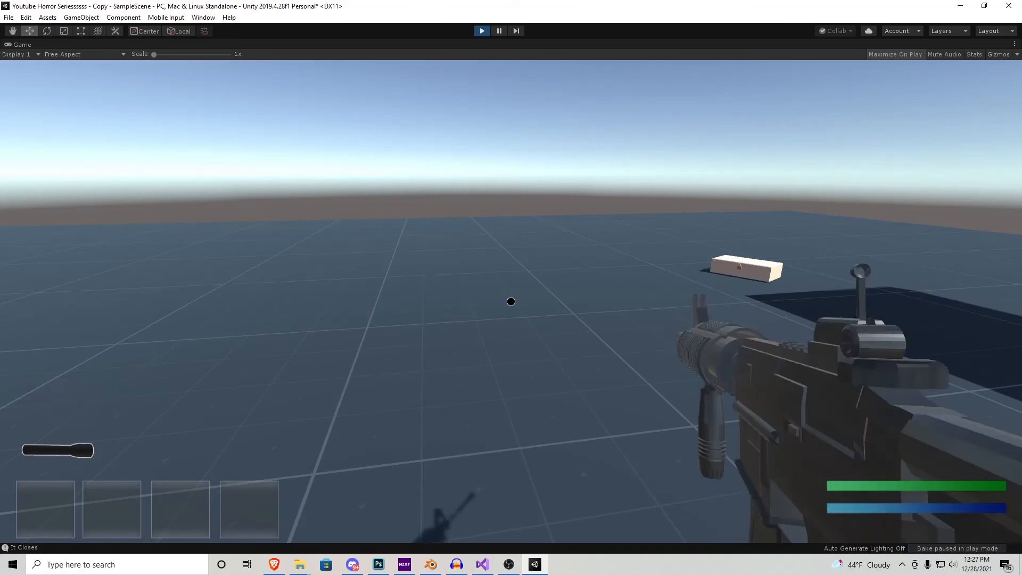
pyautogui.press('3')
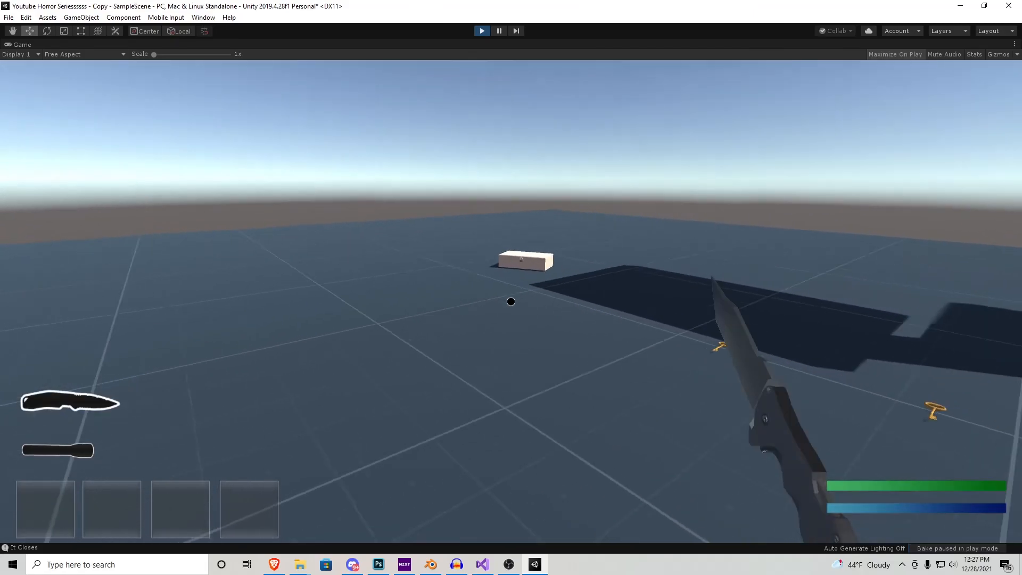
pyautogui.press('2')
pyautogui.press('1')
pyautogui.press('3')
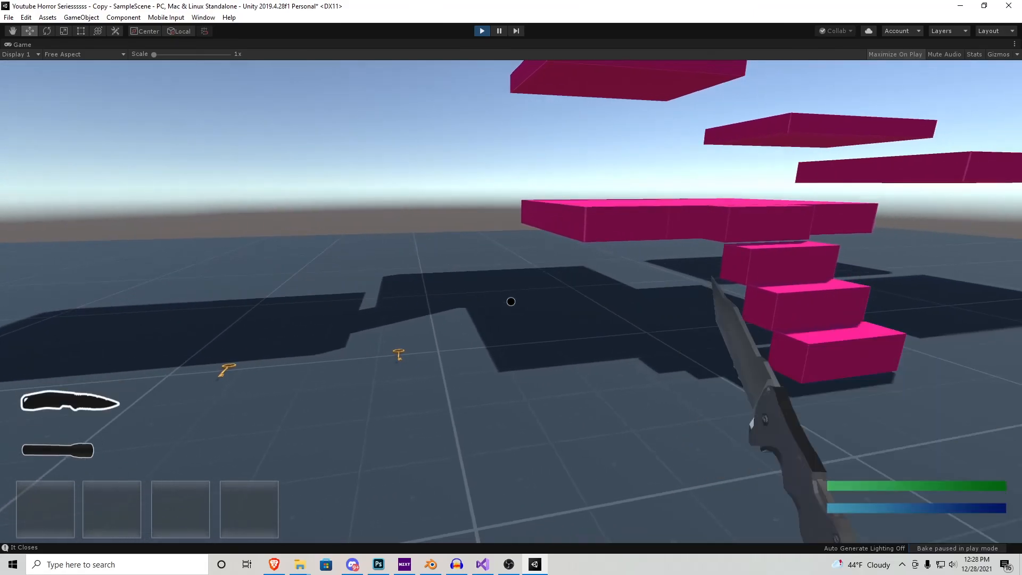
pyautogui.hotkey('ctrl', 'p')
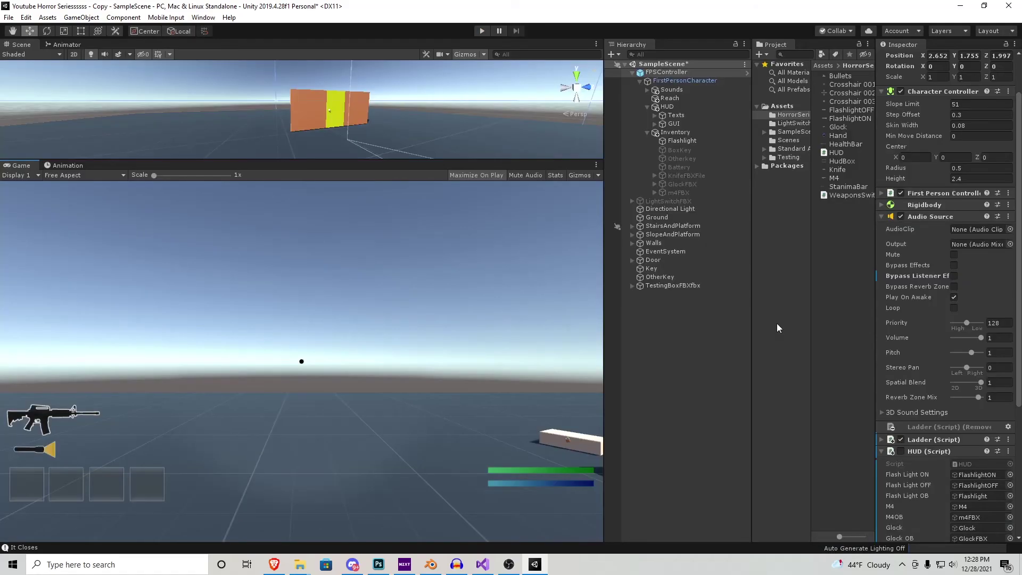